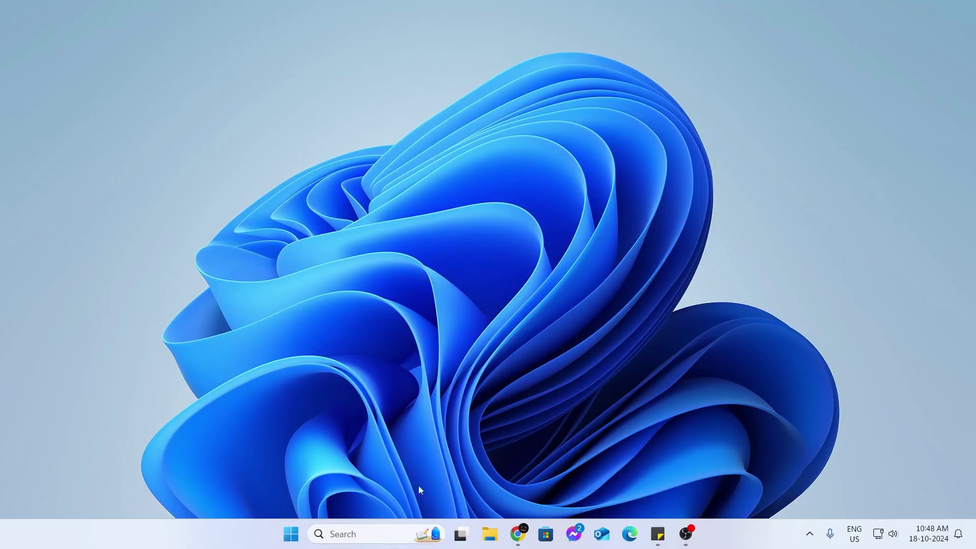
# Keep High performance as the active power plan and close the power settings.
pyautogui.click(349, 536)
pyautogui.write('edit power plan')
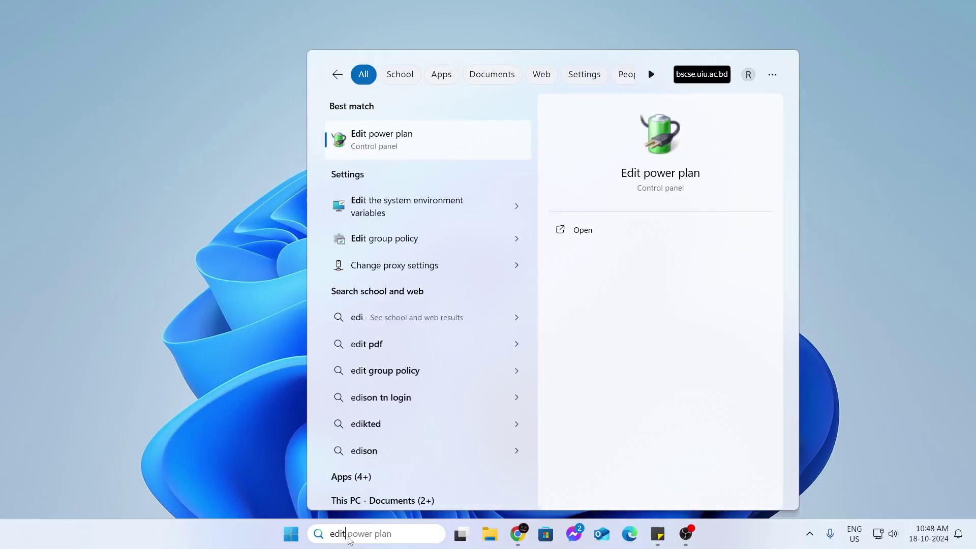
pyautogui.click(408, 141)
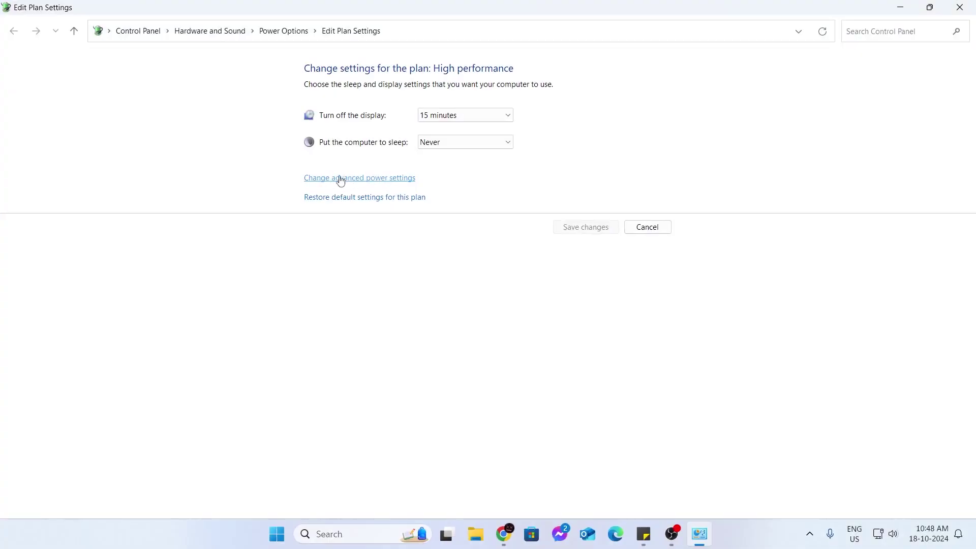
pyautogui.click(371, 181)
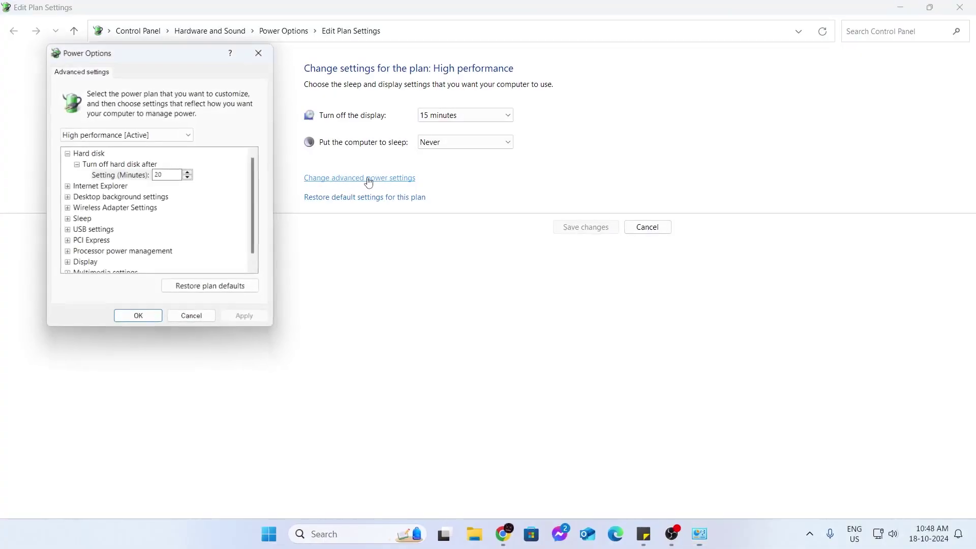
pyautogui.click(142, 136)
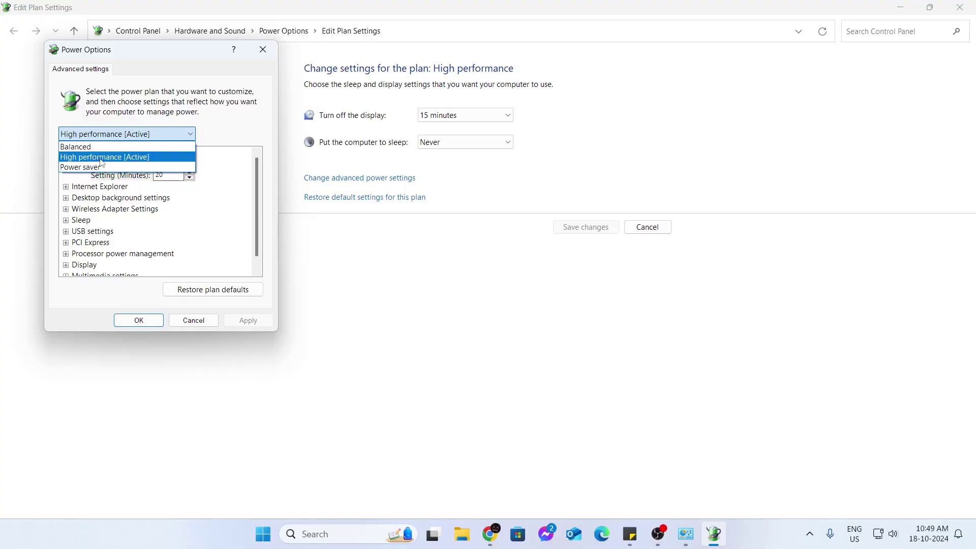
pyautogui.click(86, 159)
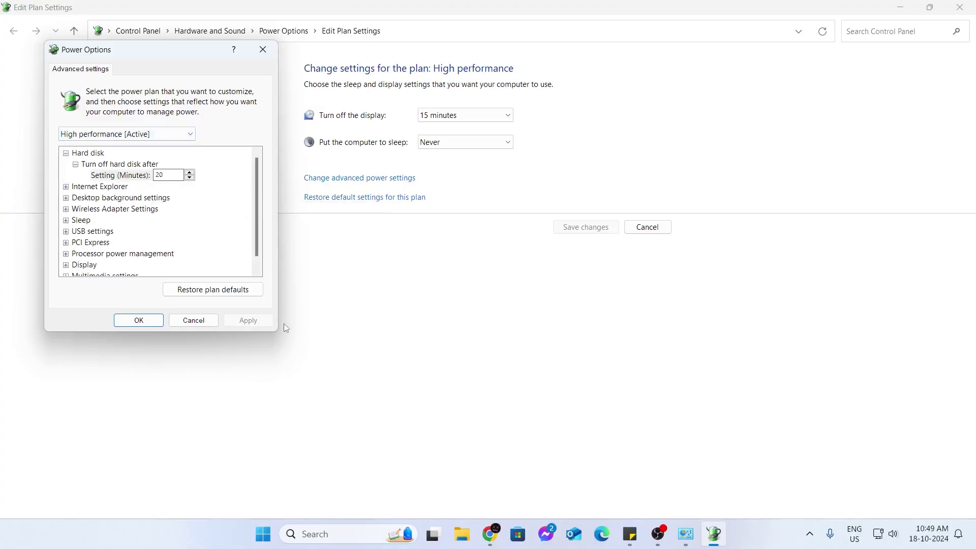
pyautogui.click(138, 324)
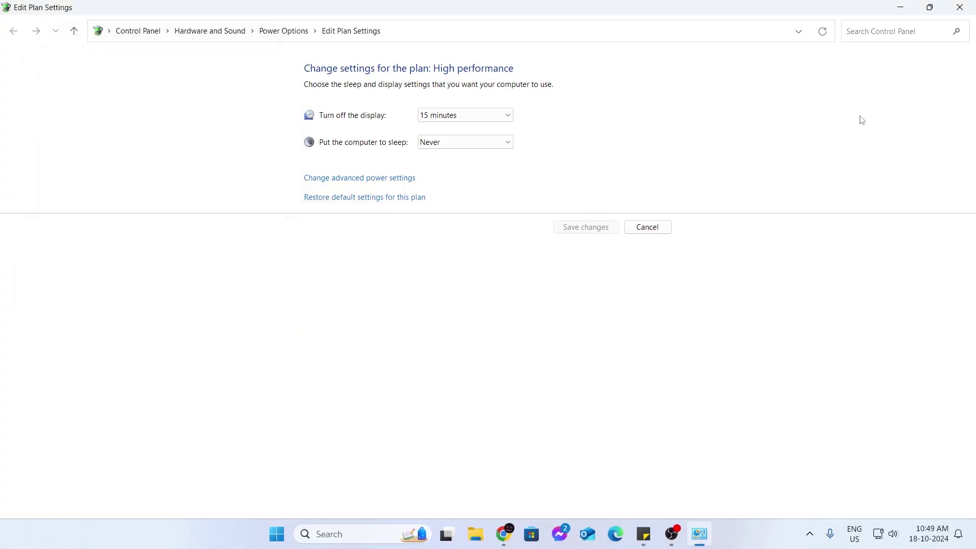
pyautogui.click(960, 7)
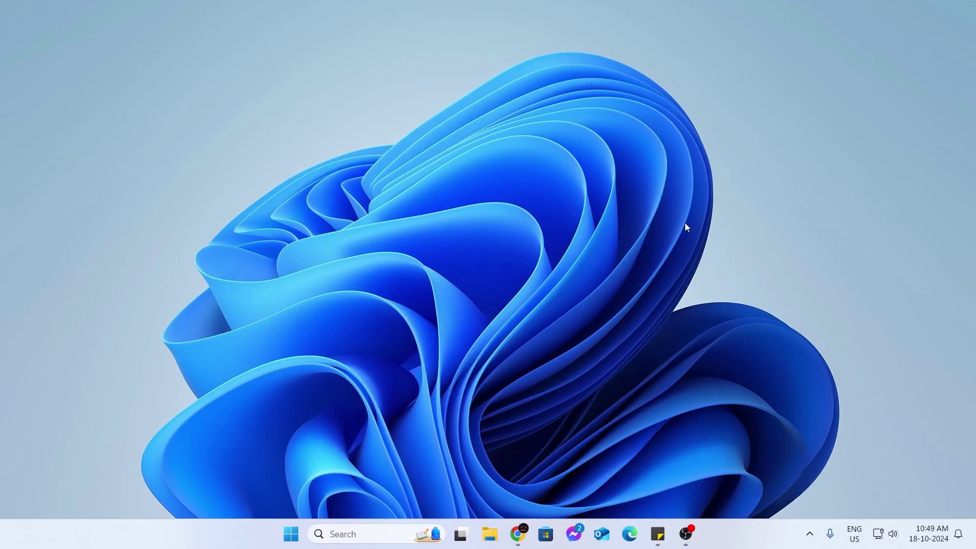
# Review the Add or remove programs list, close Settings, and bring up Run.
pyautogui.click(352, 535)
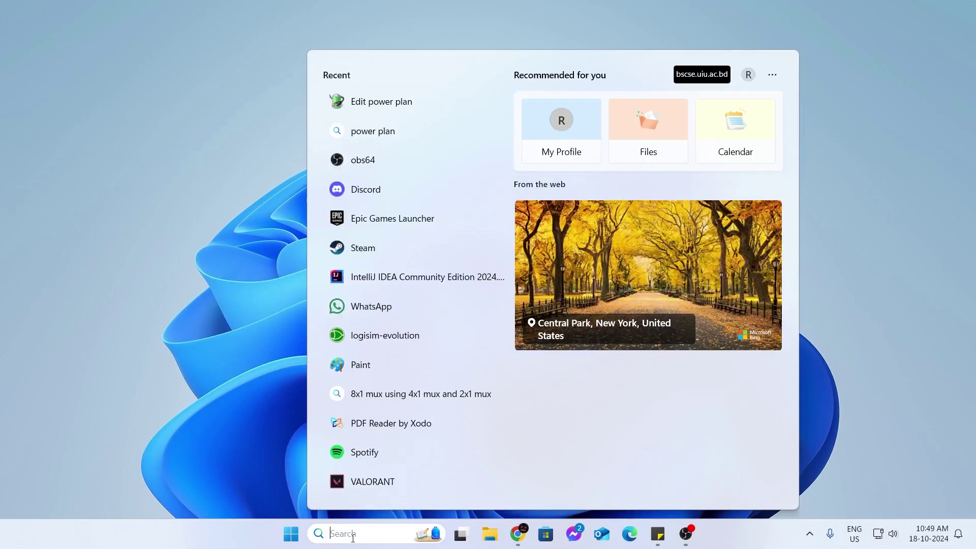
pyautogui.write('add')
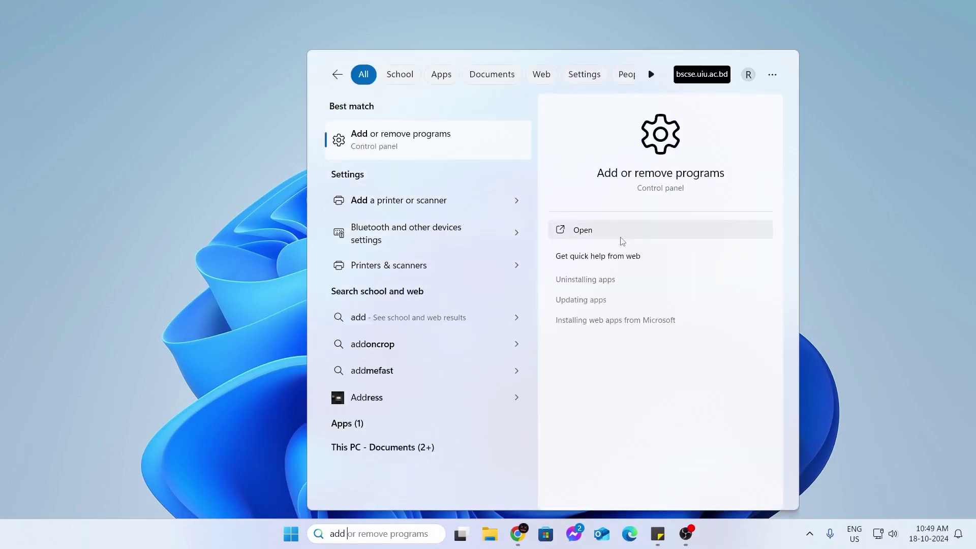
pyautogui.click(621, 242)
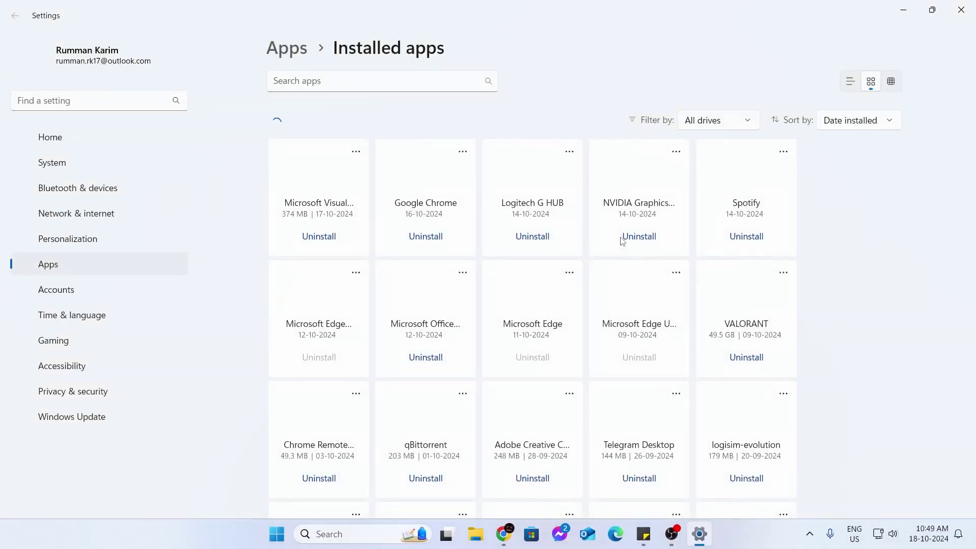
pyautogui.scroll(-2, 624, 252)
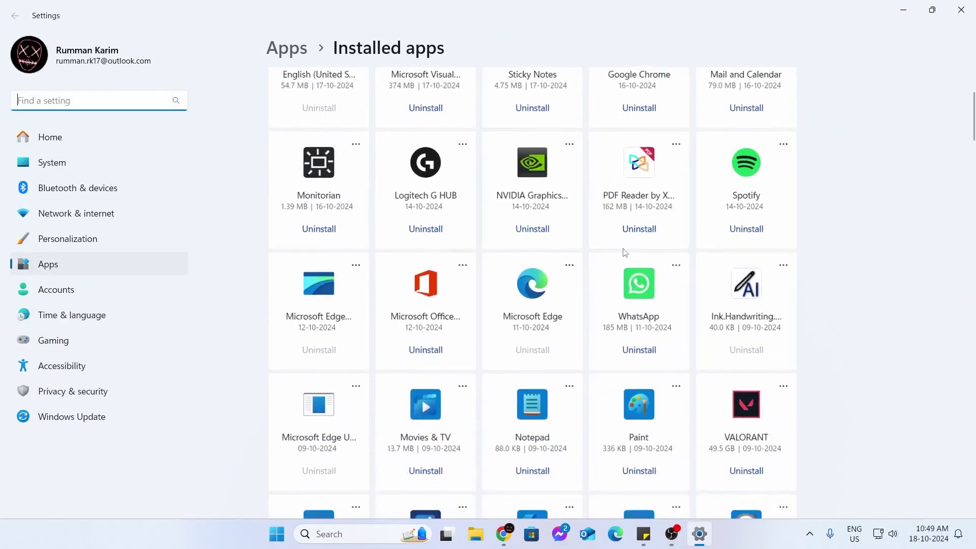
pyautogui.scroll(-2, 629, 269)
pyautogui.scroll(-2, 629, 269)
pyautogui.scroll(-3, 630, 269)
pyautogui.scroll(-1, 630, 273)
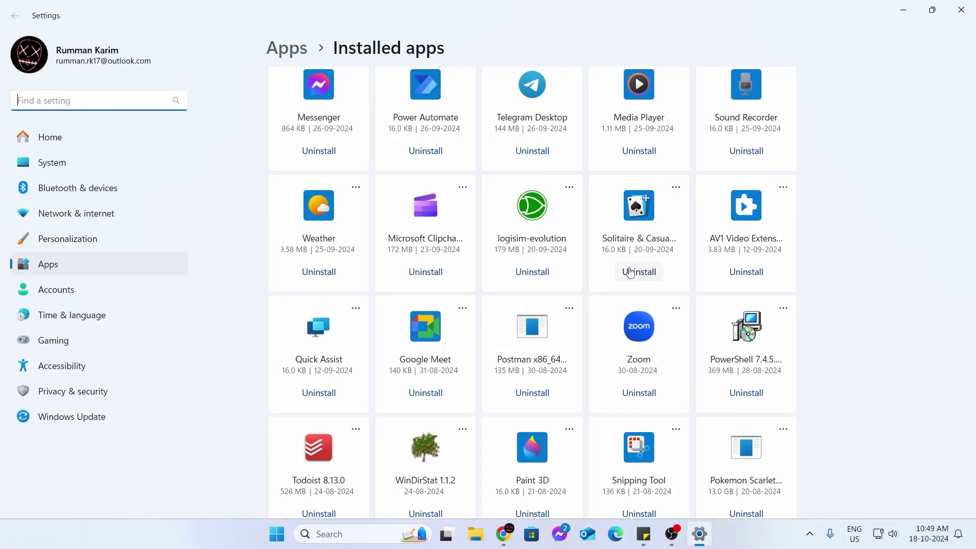
pyautogui.scroll(-2, 630, 273)
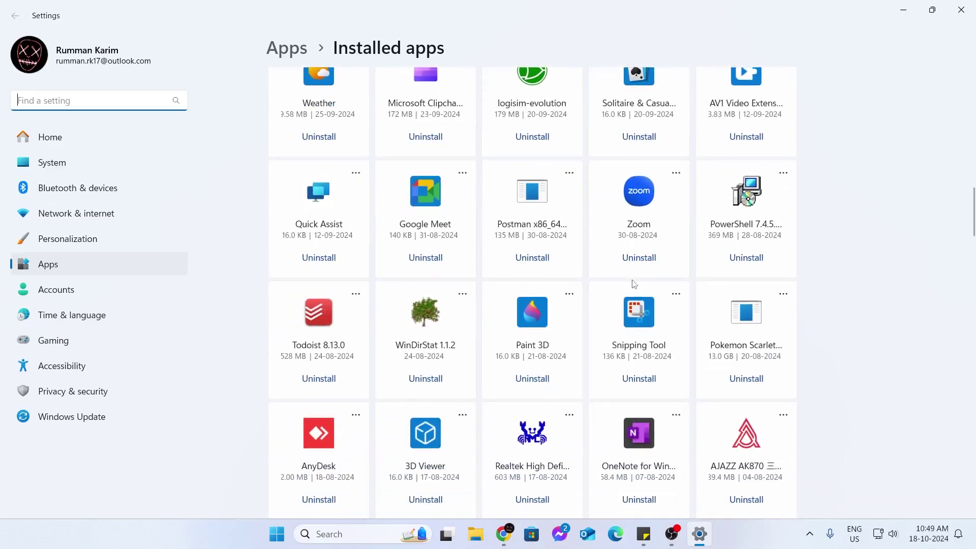
pyautogui.scroll(-2, 635, 292)
pyautogui.scroll(-3, 638, 297)
pyautogui.scroll(-1, 642, 306)
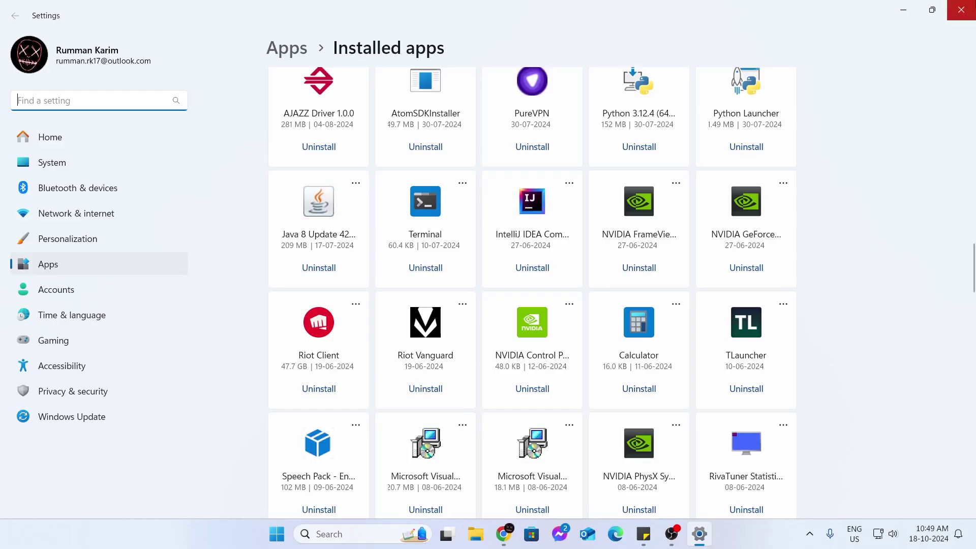
pyautogui.click(962, 9)
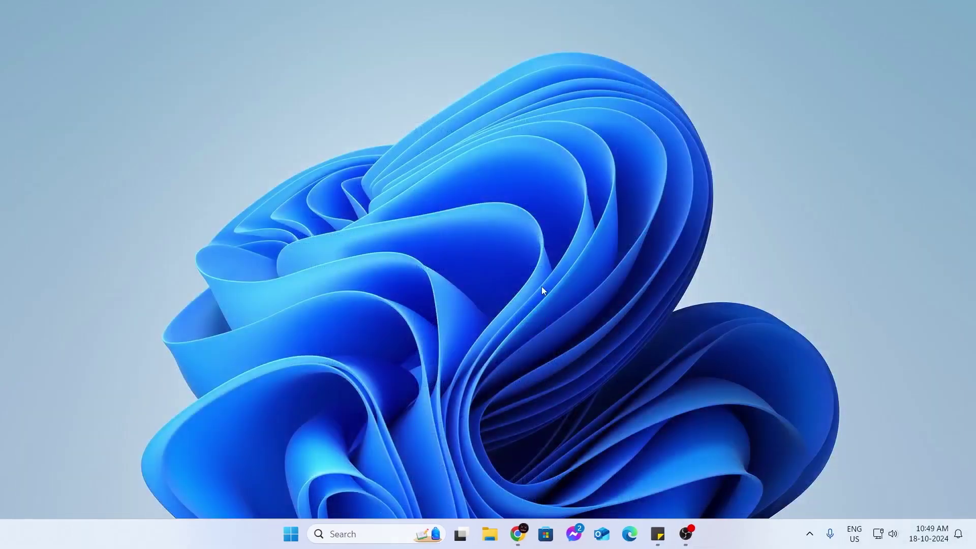
pyautogui.press('super+r')
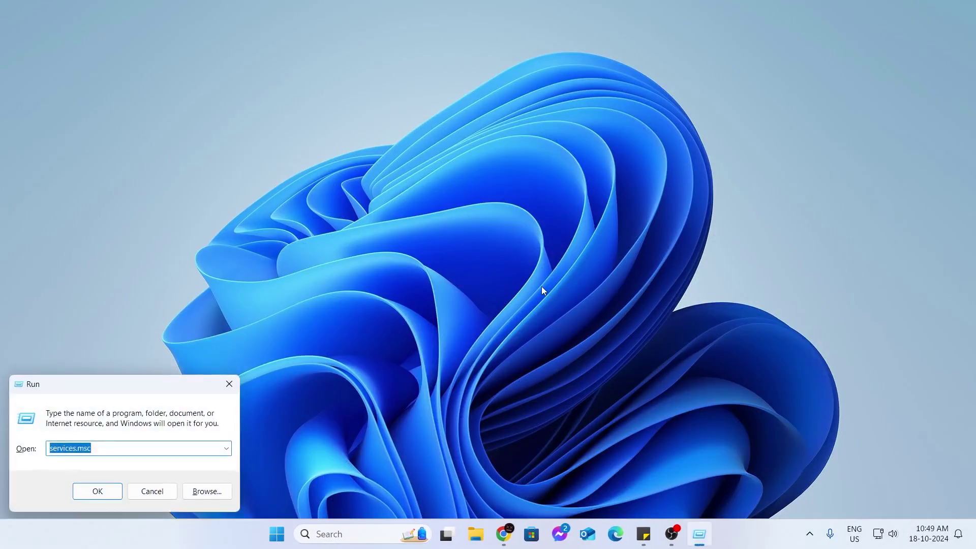
pyautogui.write('temp')
# Permanently delete all 124 Windows Temp items, skipping the four files still in use.
pyautogui.click(101, 492)
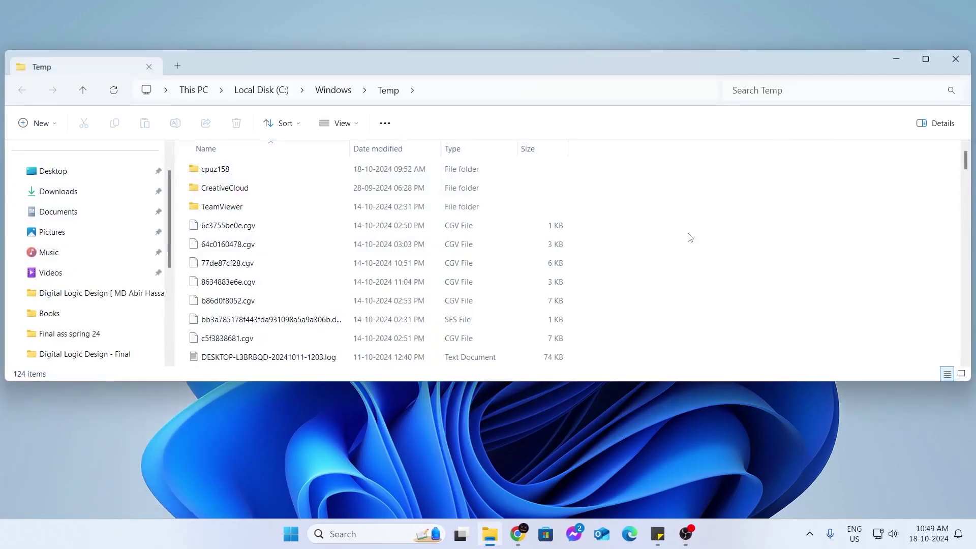
pyautogui.click(925, 59)
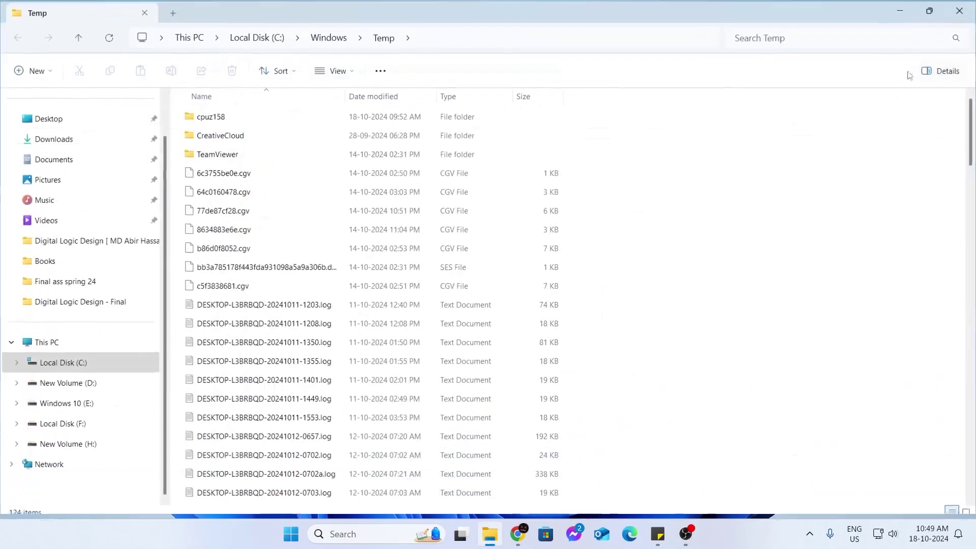
pyautogui.scroll(-3, 801, 181)
pyautogui.scroll(-4, 798, 191)
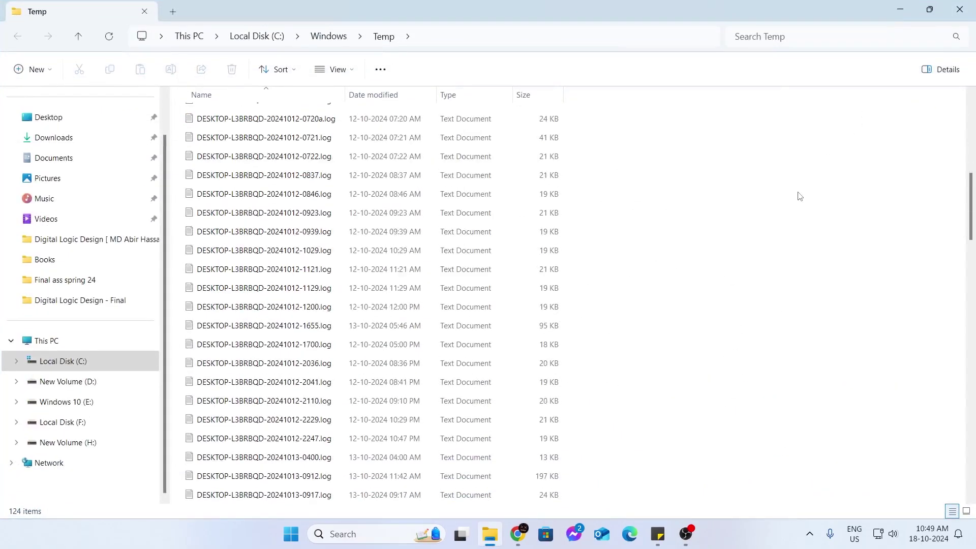
pyautogui.scroll(-4, 800, 197)
pyautogui.scroll(-3, 799, 200)
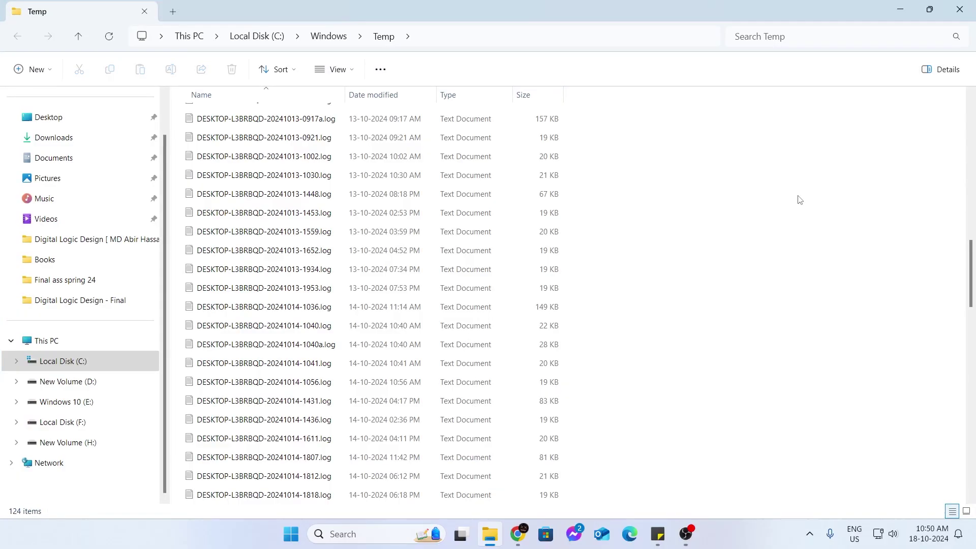
pyautogui.scroll(7, 800, 199)
pyautogui.scroll(7, 799, 200)
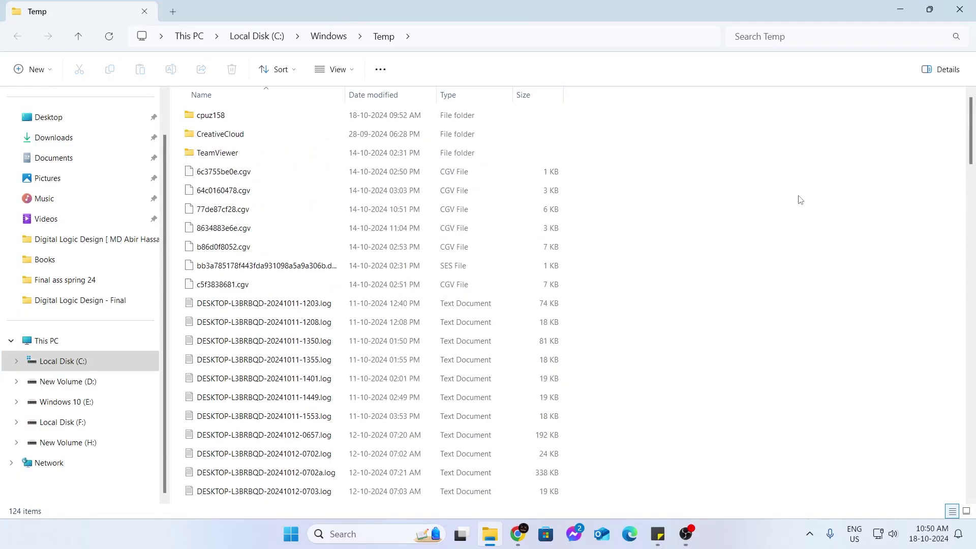
pyautogui.hotkey('ctrl', 'a')
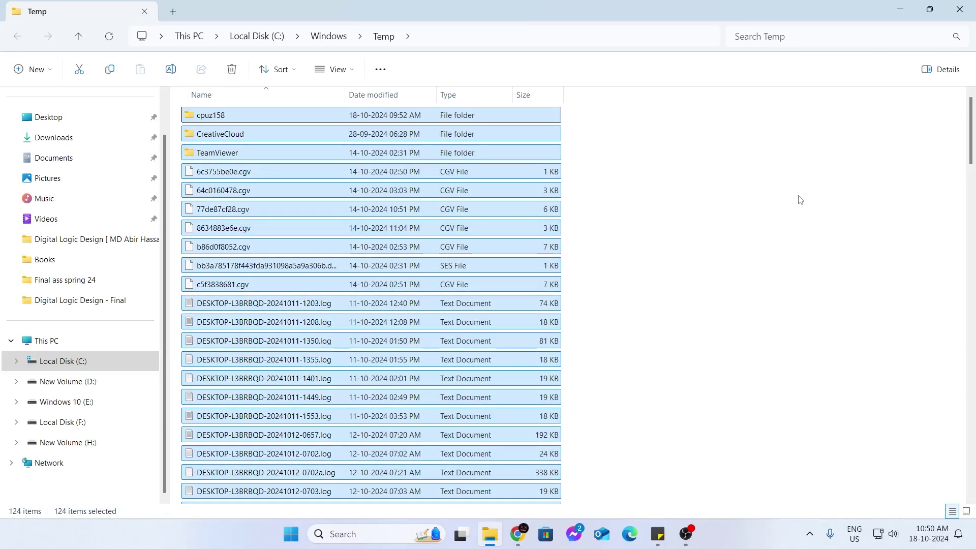
pyautogui.hotkey('shift', 'Delete')
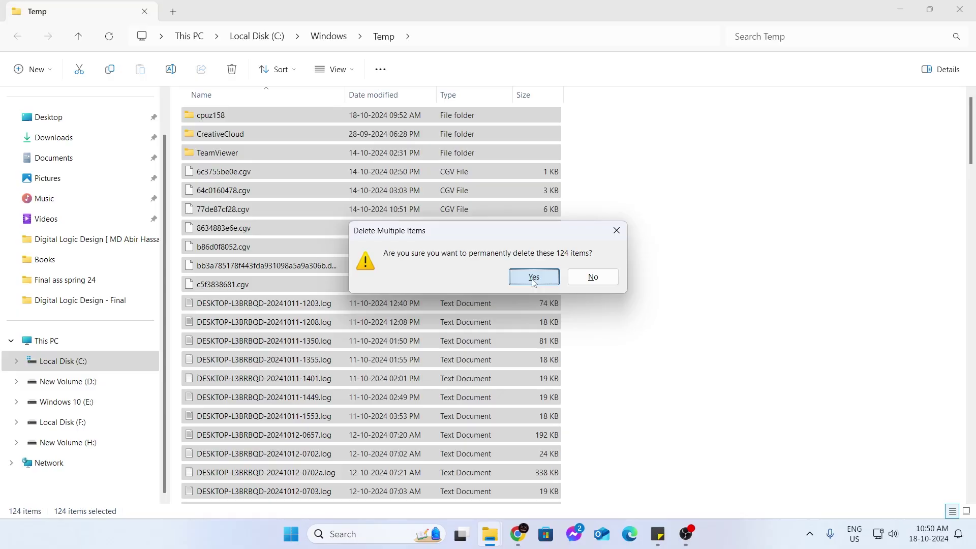
pyautogui.click(533, 277)
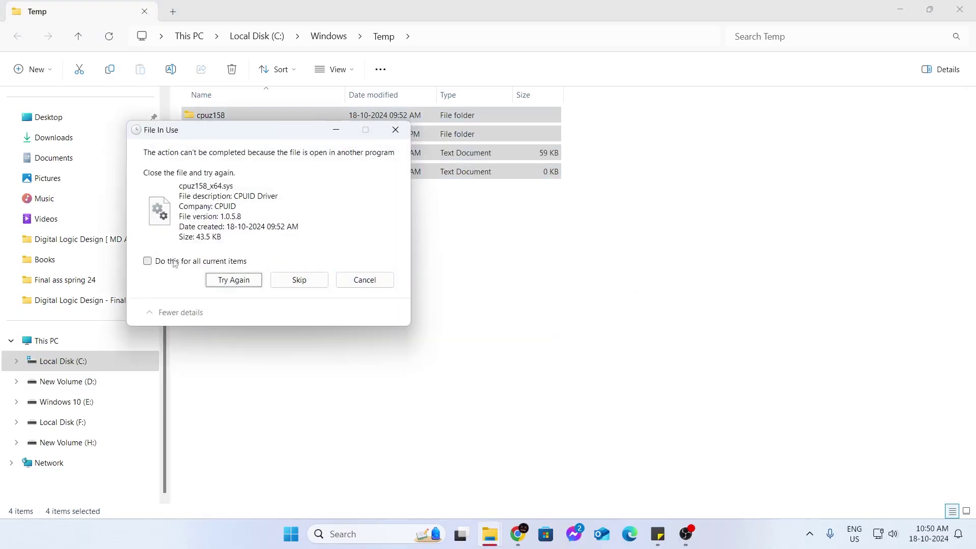
pyautogui.click(204, 262)
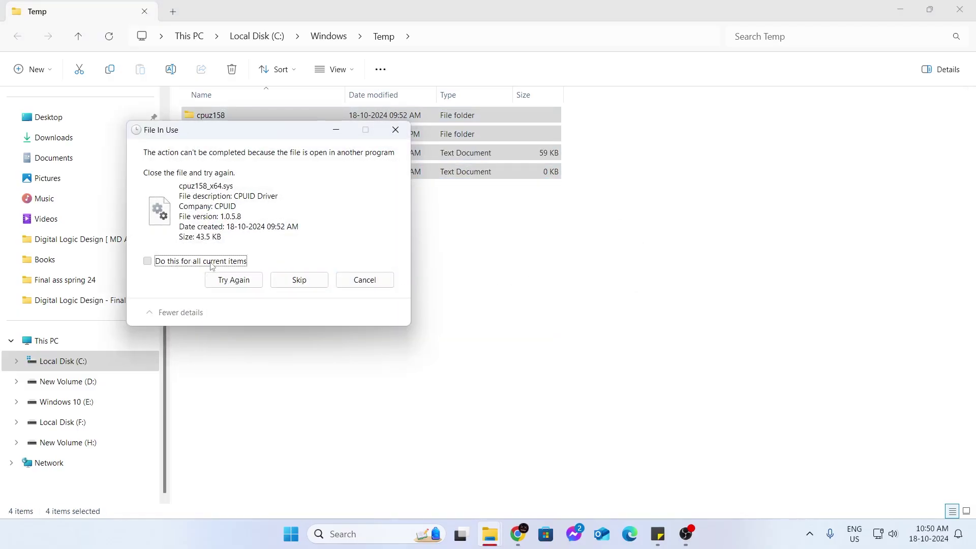
pyautogui.click(298, 280)
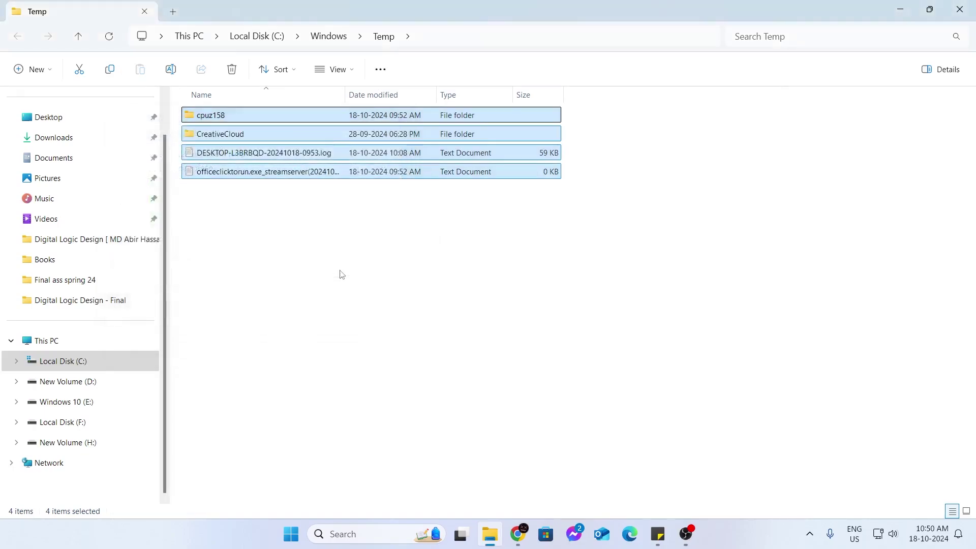
pyautogui.click(342, 269)
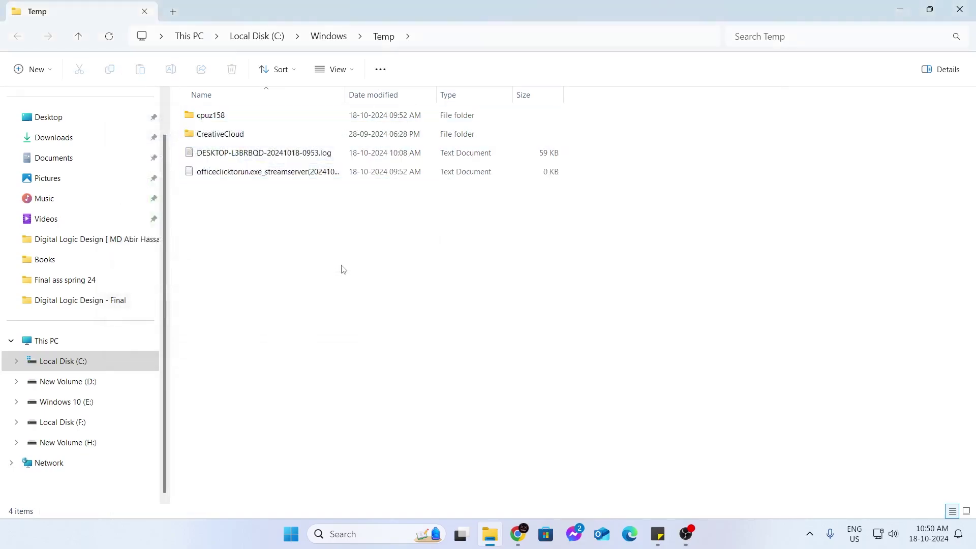
# Close the Windows Temp window and bring up the Run prompt for %temp%.
pyautogui.click(960, 11)
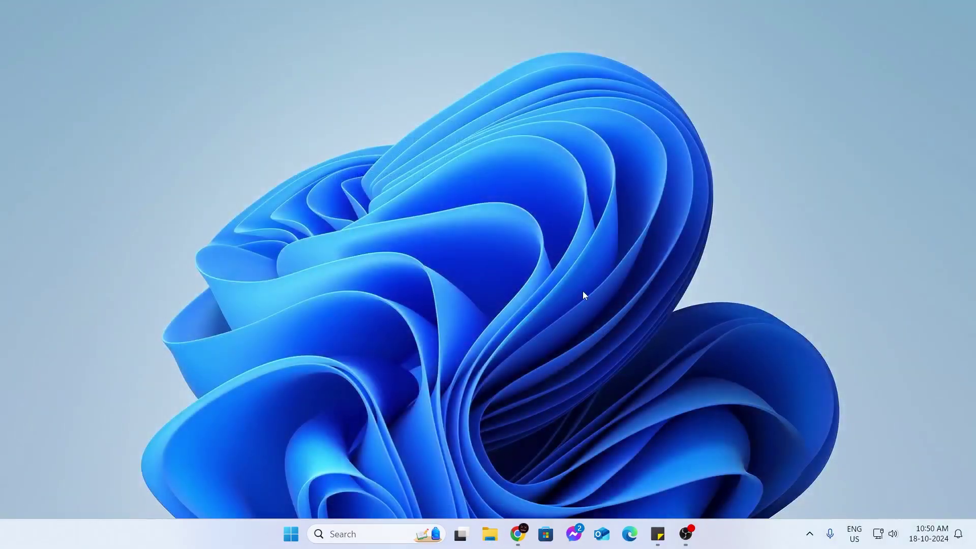
pyautogui.press('super+r')
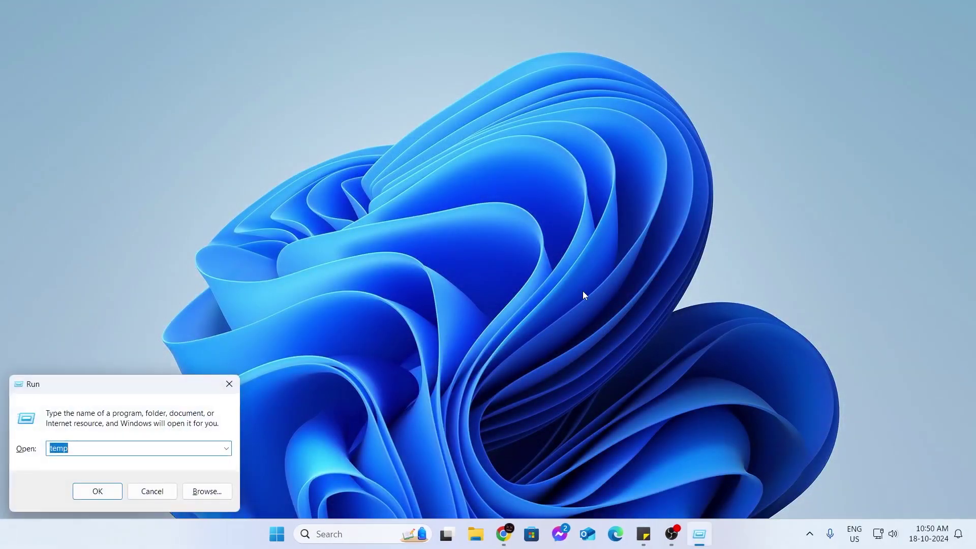
pyautogui.write('%temp')
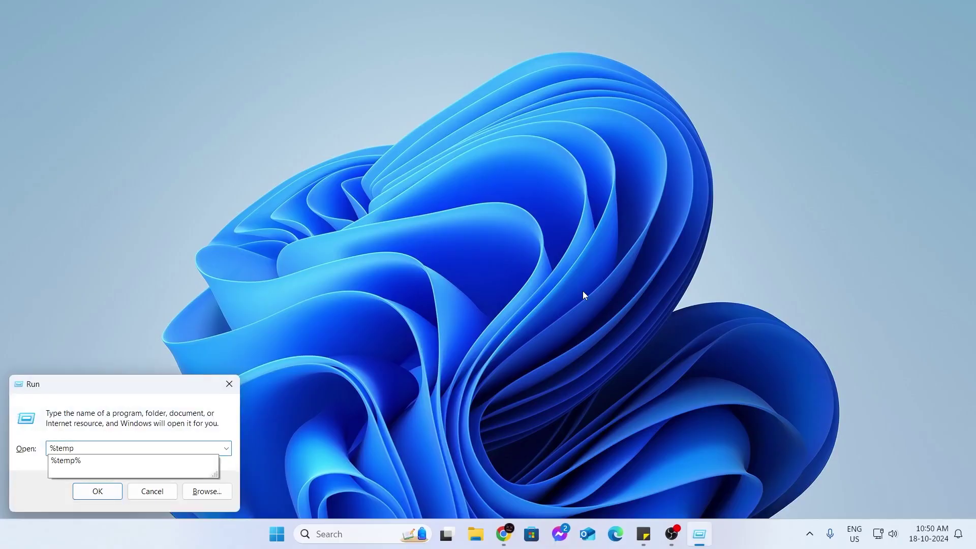
pyautogui.write('%')
# Permanently delete the 270 %temp% items, skipping in-use files, and close the window.
pyautogui.click(96, 492)
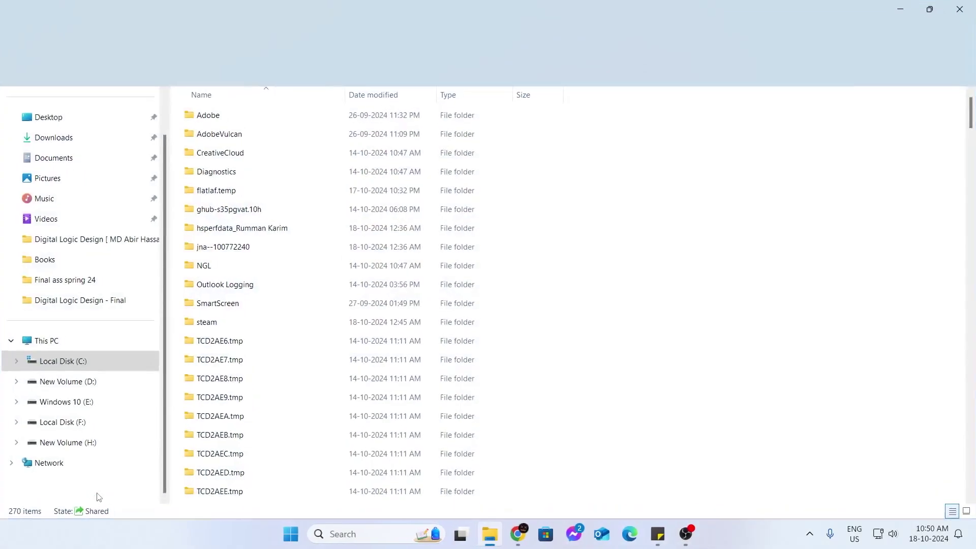
pyautogui.hotkey('ctrl', 'a')
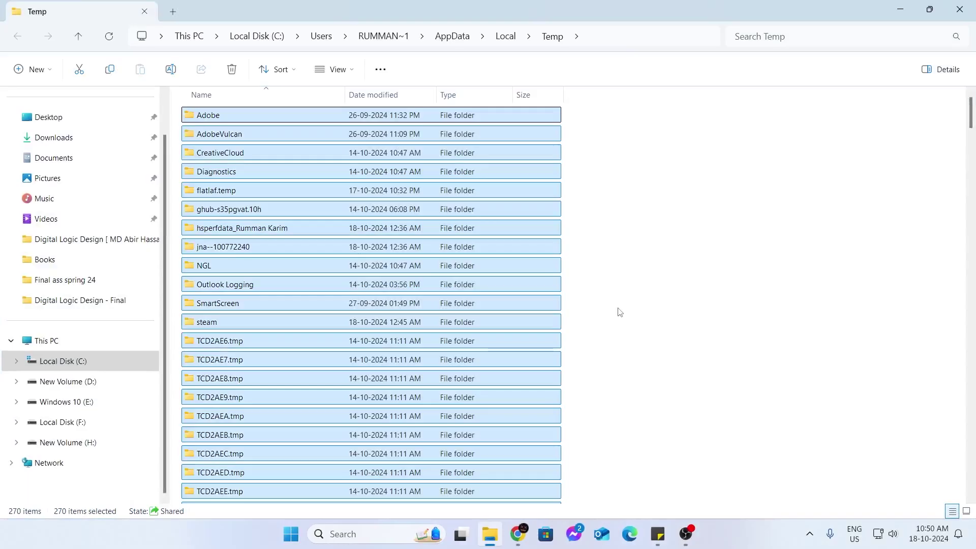
pyautogui.hotkey('shift', 'Delete')
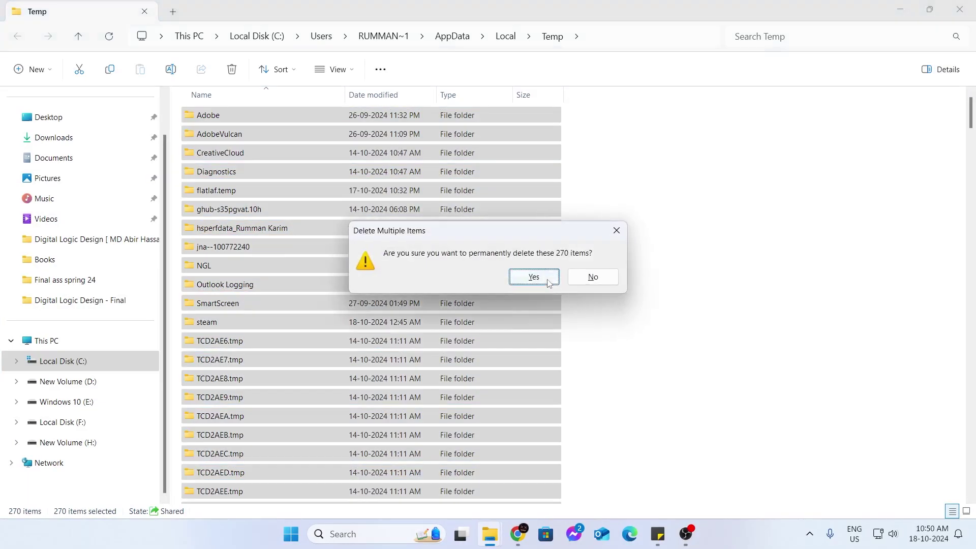
pyautogui.click(534, 278)
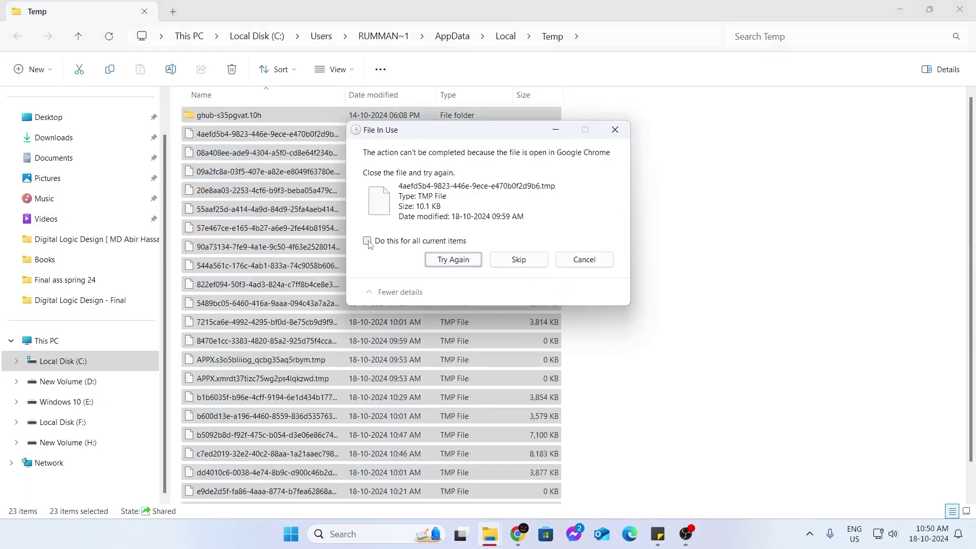
pyautogui.click(408, 242)
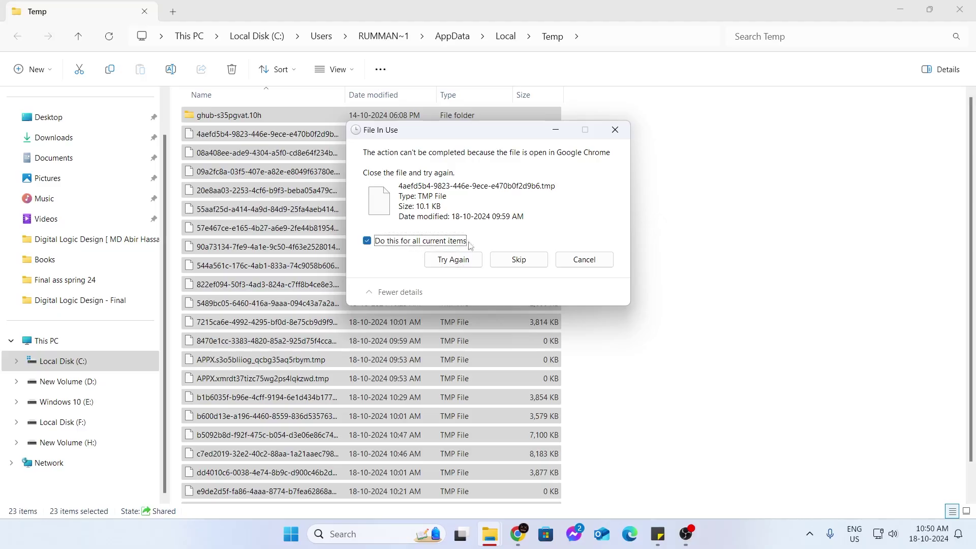
pyautogui.click(516, 260)
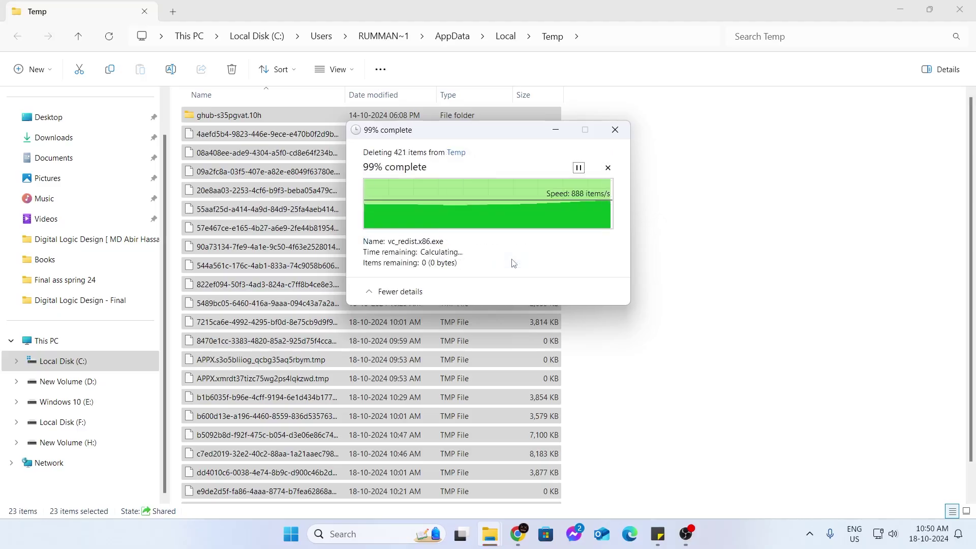
pyautogui.click(627, 135)
pyautogui.click(960, 10)
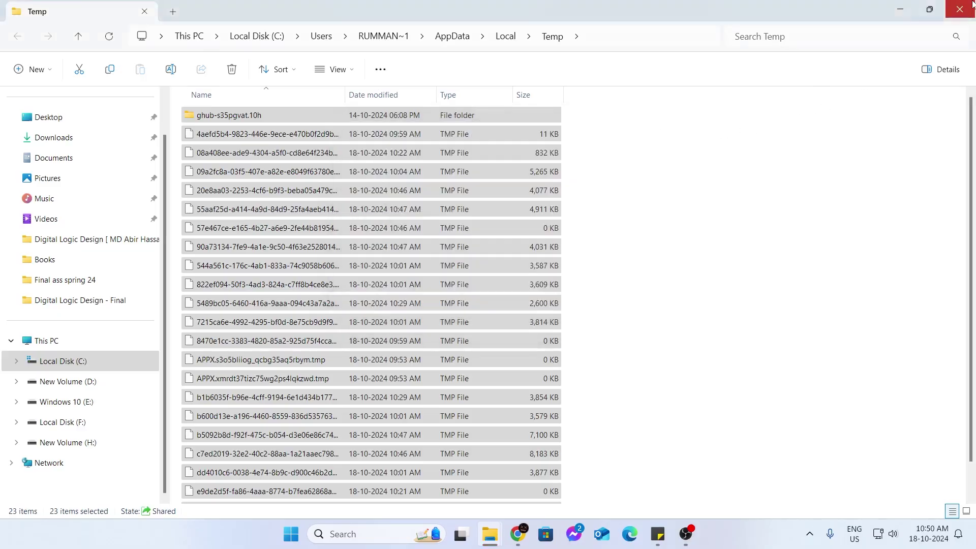
pyautogui.click(556, 129)
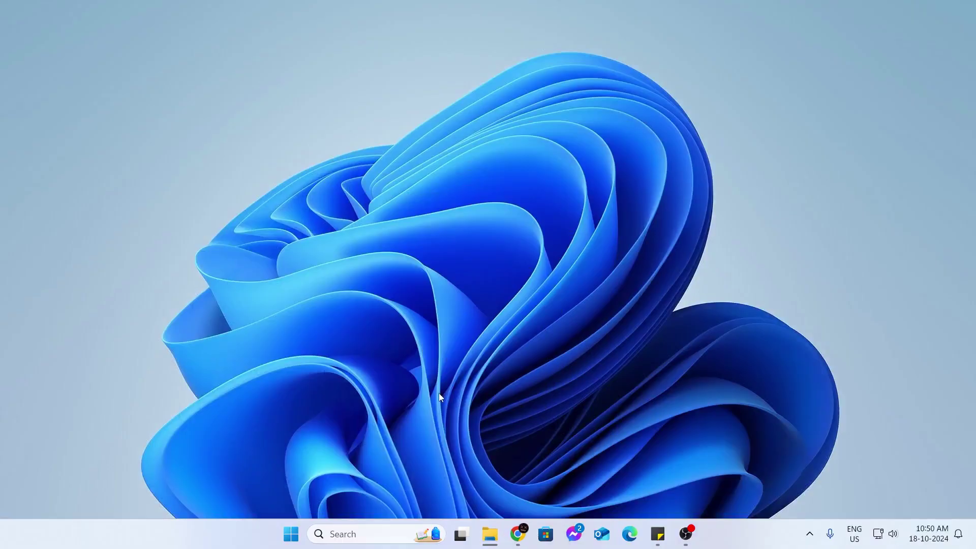
# Open Prefetch via Run, grant access, permanently delete its 491 files, and close it.
pyautogui.press('super+r')
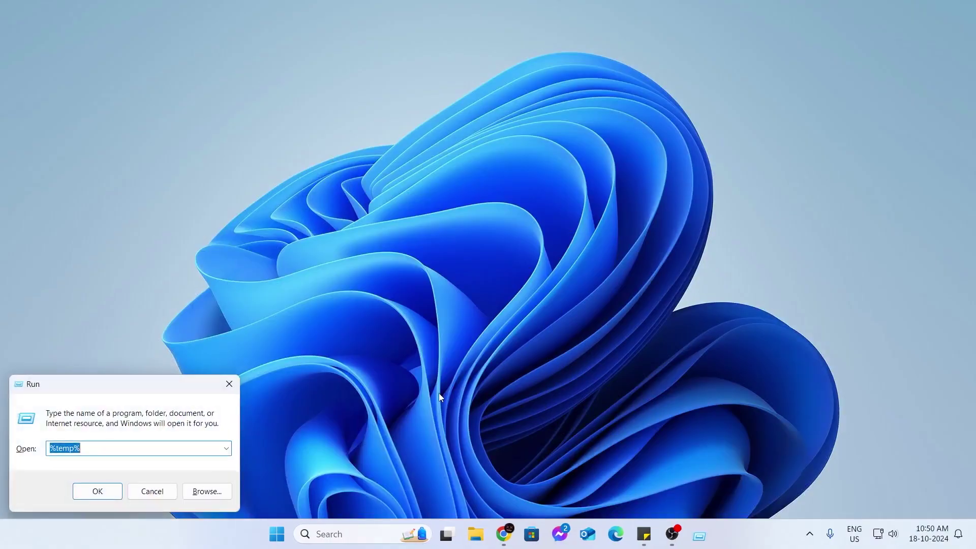
pyautogui.write('pre')
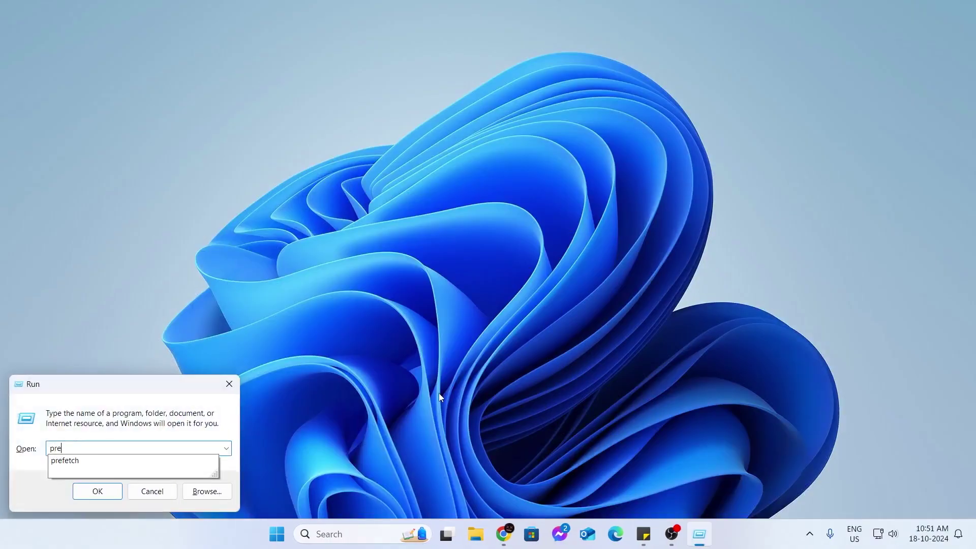
pyautogui.write('fetch')
pyautogui.press('Return')
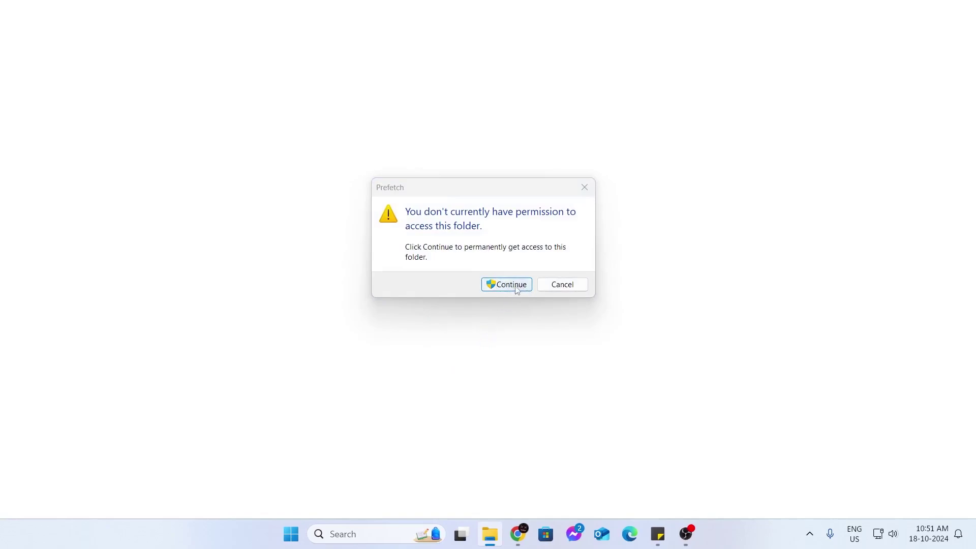
pyautogui.click(516, 289)
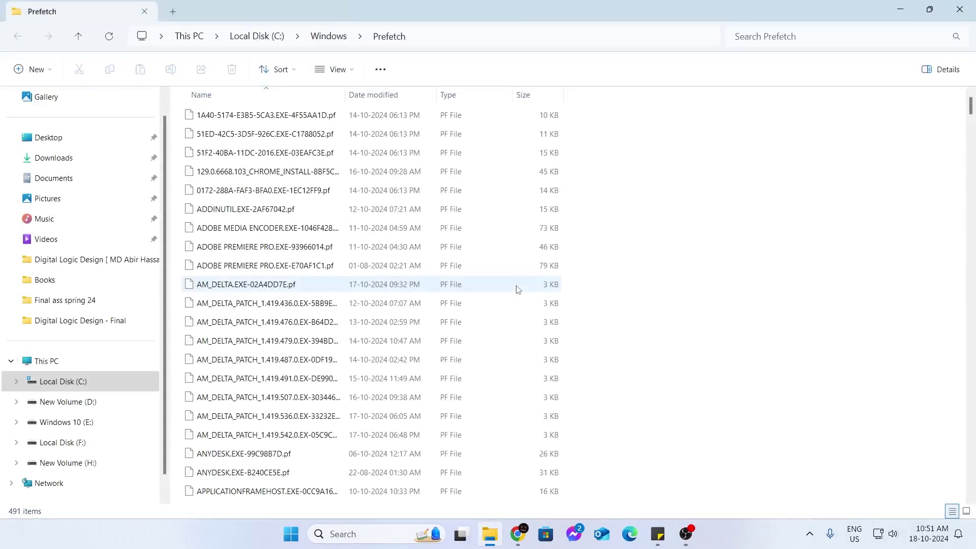
pyautogui.hotkey('ctrl', 'a')
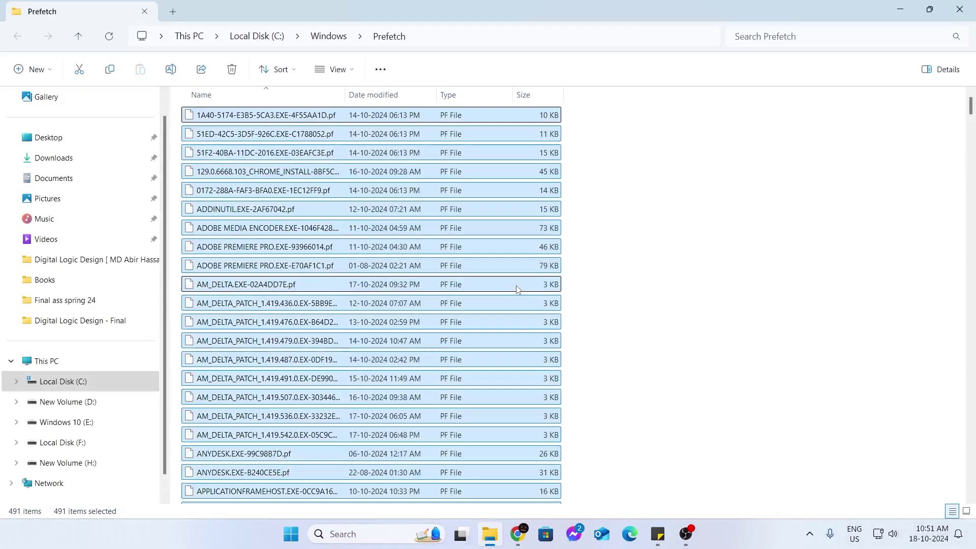
pyautogui.hotkey('shift', 'Delete')
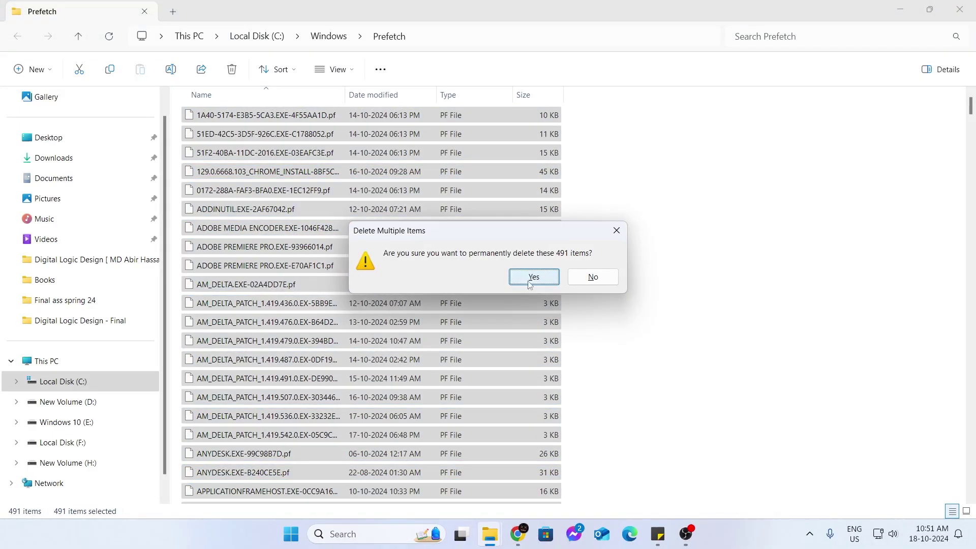
pyautogui.click(529, 284)
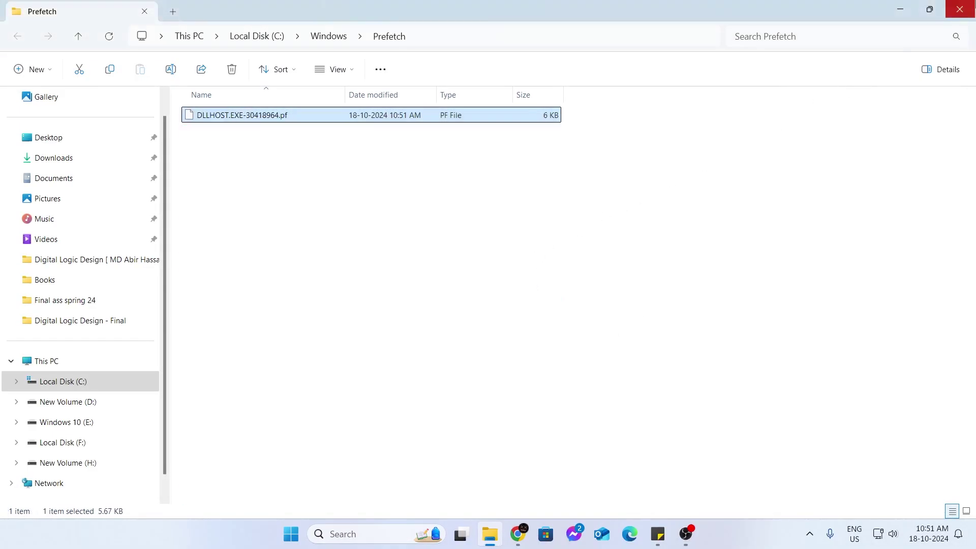
pyautogui.click(959, 9)
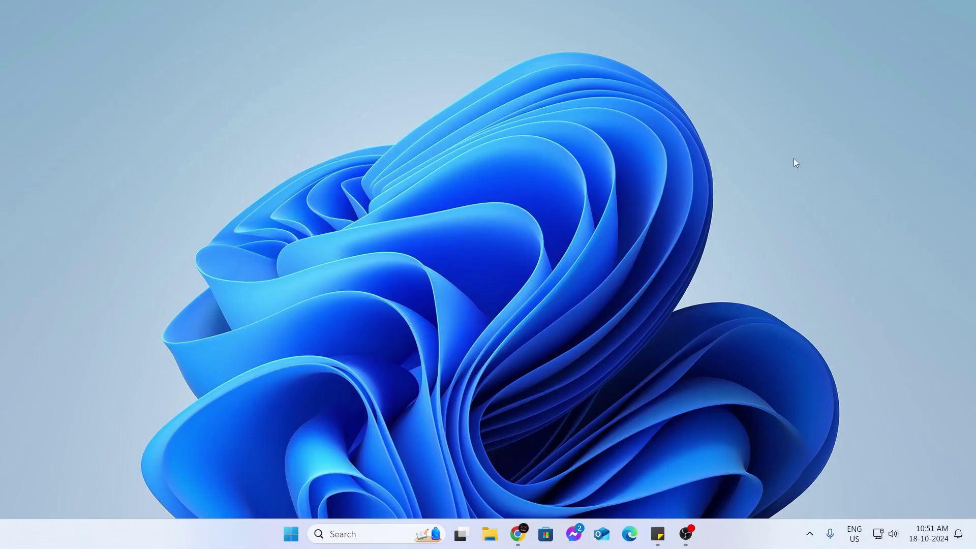
# Launch the services.msc console from the Run prompt.
pyautogui.press('super+r')
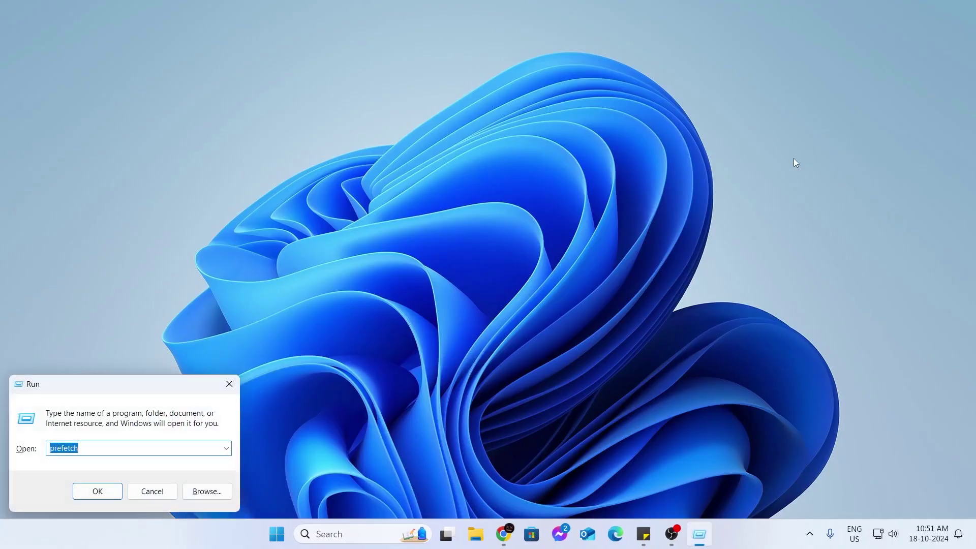
pyautogui.write('ser')
pyautogui.press('Down')
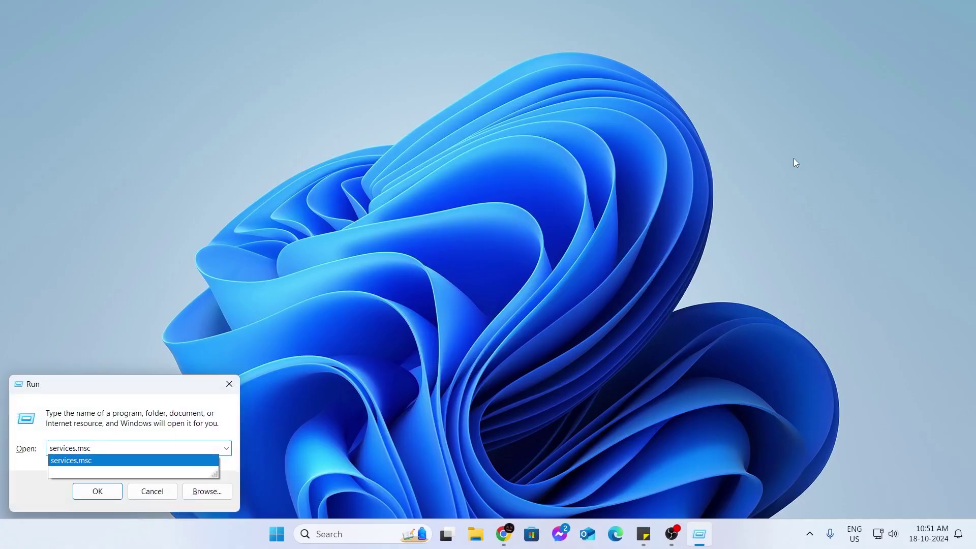
pyautogui.click(95, 494)
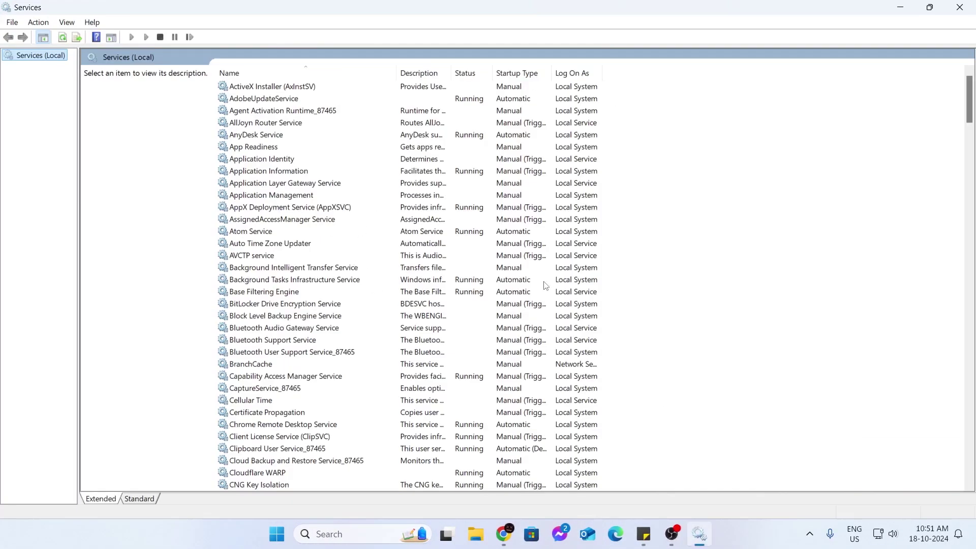
# Change SysMain's startup type to Disabled, confirm with OK, and close Services.
pyautogui.click(547, 282)
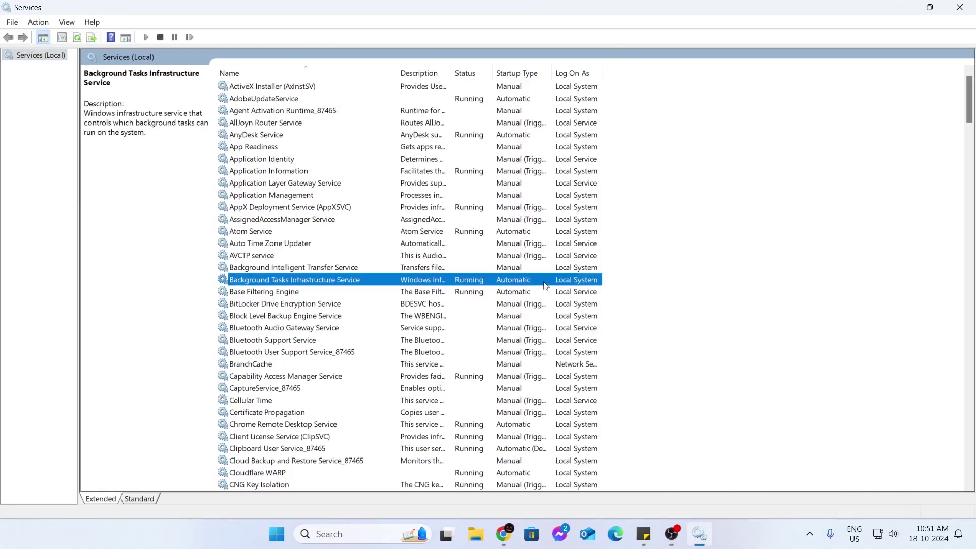
pyautogui.press('s')
pyautogui.press('Down')
pyautogui.press('Down')
pyautogui.click(244, 377)
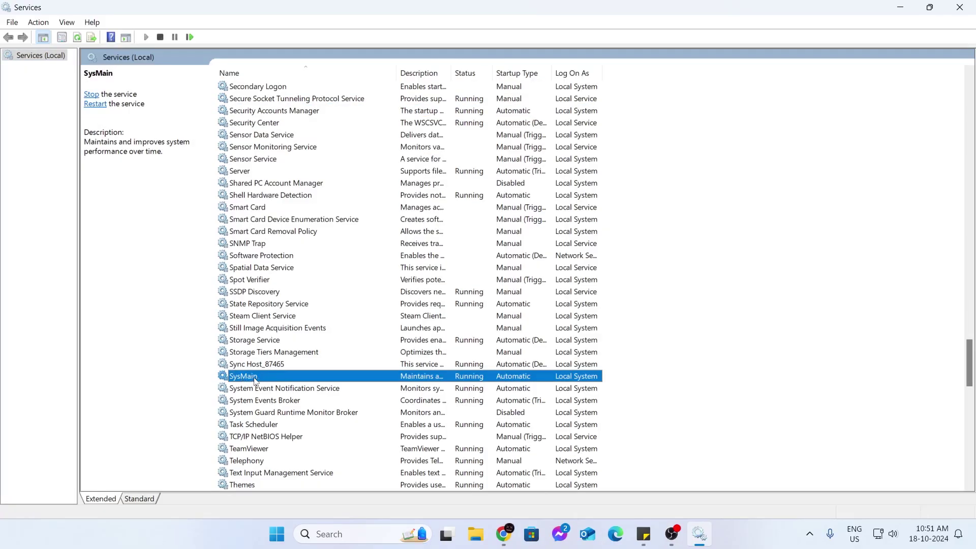
pyautogui.doubleClick(256, 380)
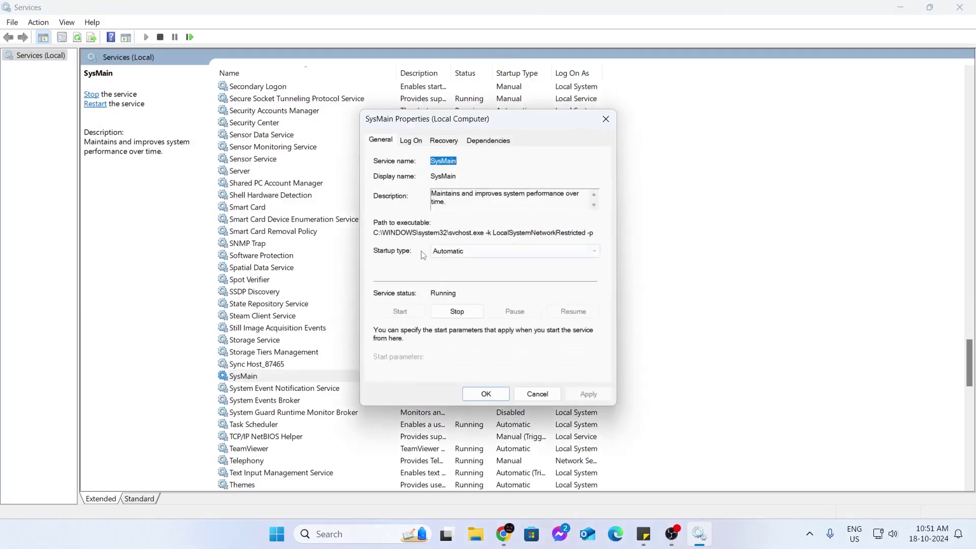
pyautogui.click(451, 254)
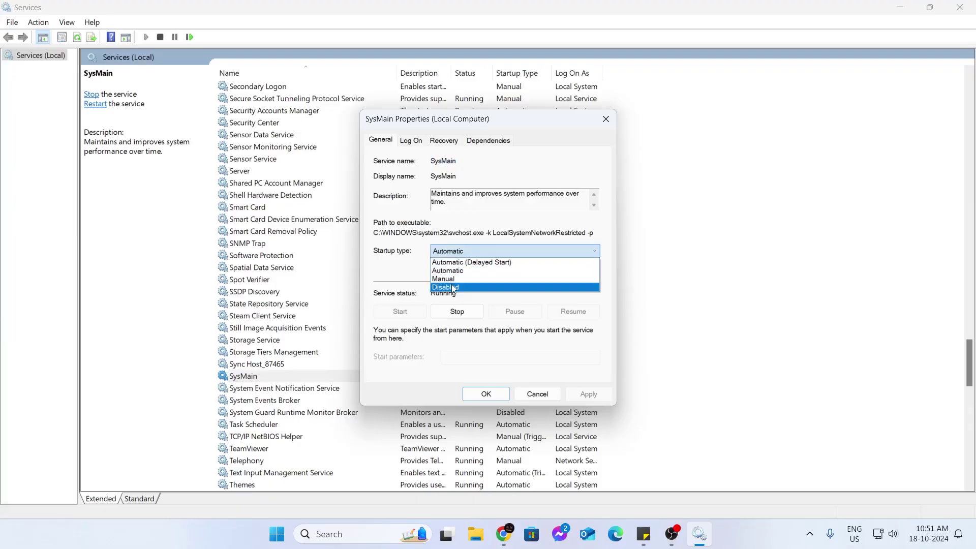
pyautogui.click(454, 288)
pyautogui.click(493, 395)
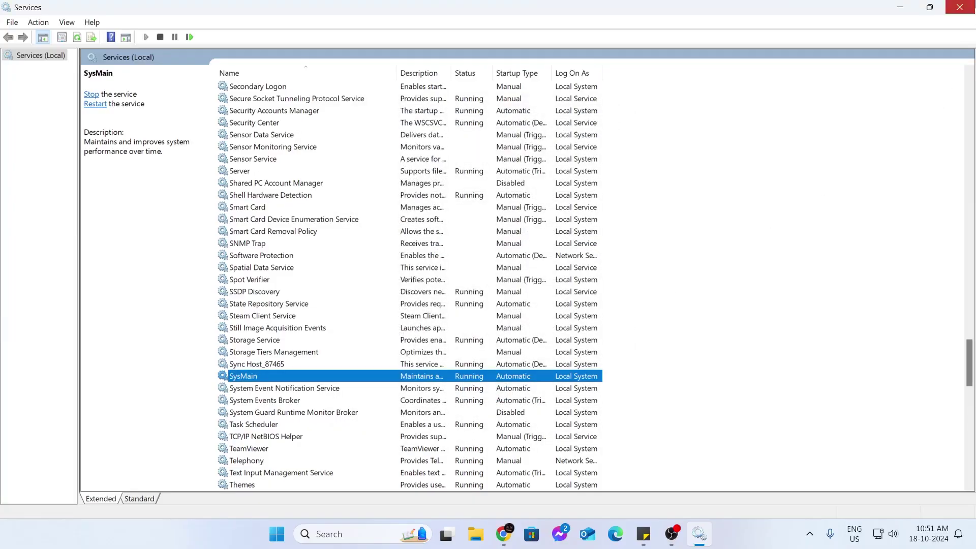
pyautogui.click(958, 7)
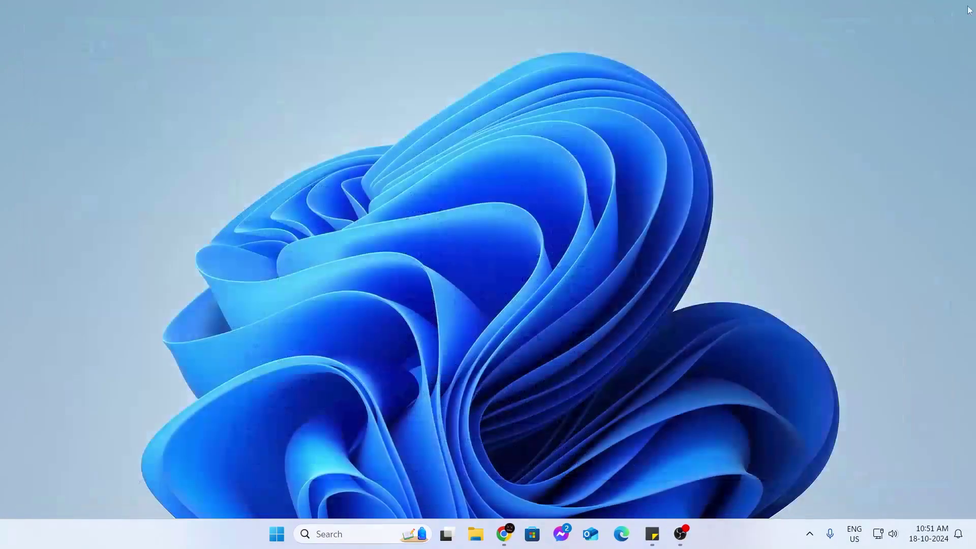
# Open Windows Security, start a Quick scan under Virus & threat protection, then minimize it.
pyautogui.click(338, 535)
pyautogui.write('win')
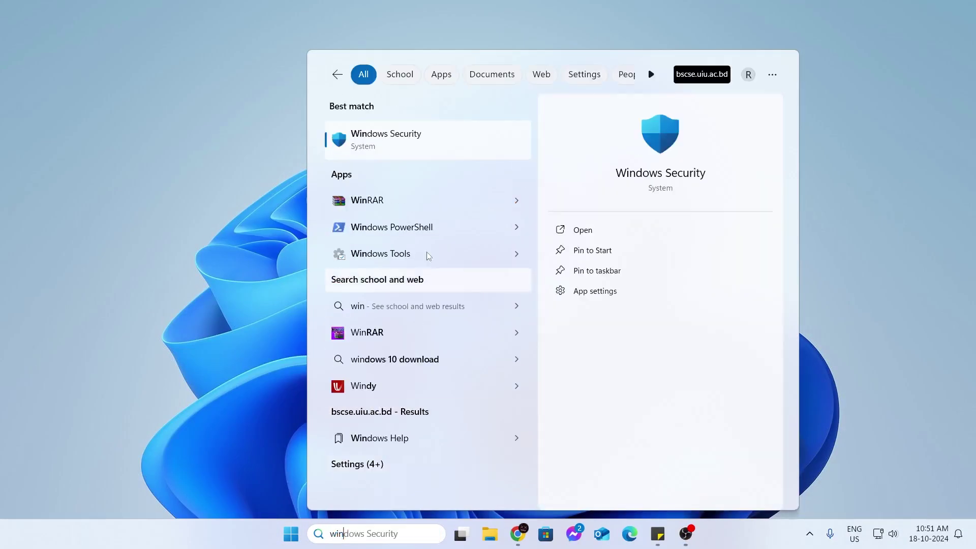
pyautogui.click(437, 150)
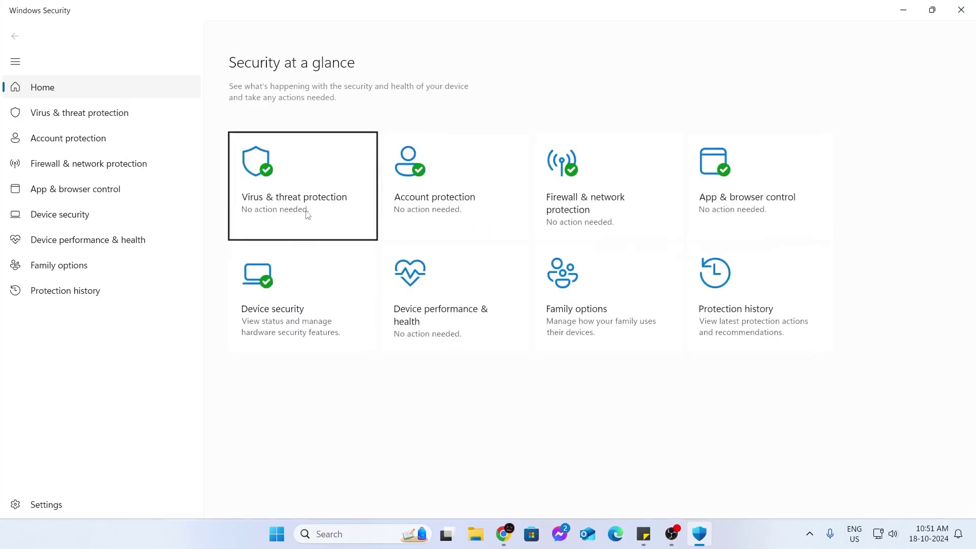
pyautogui.click(318, 205)
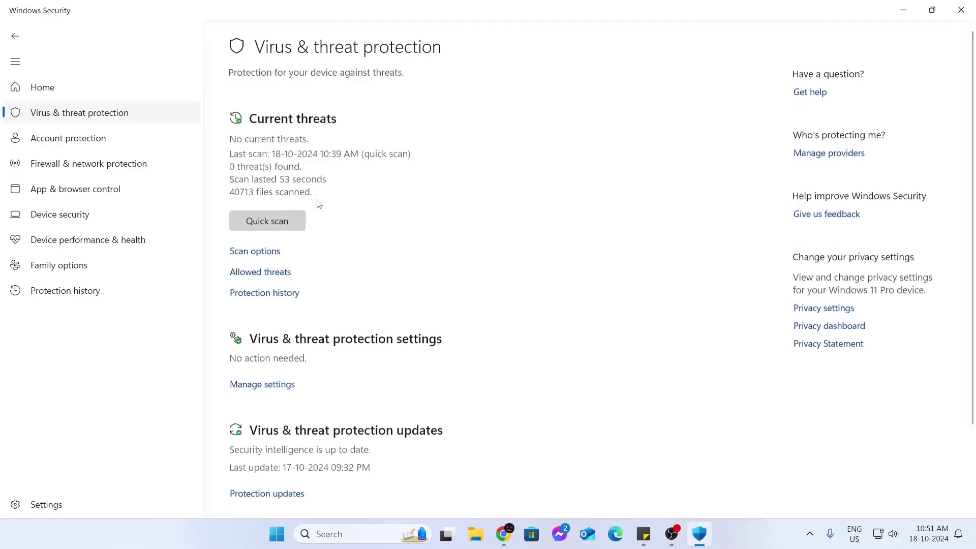
pyautogui.click(285, 221)
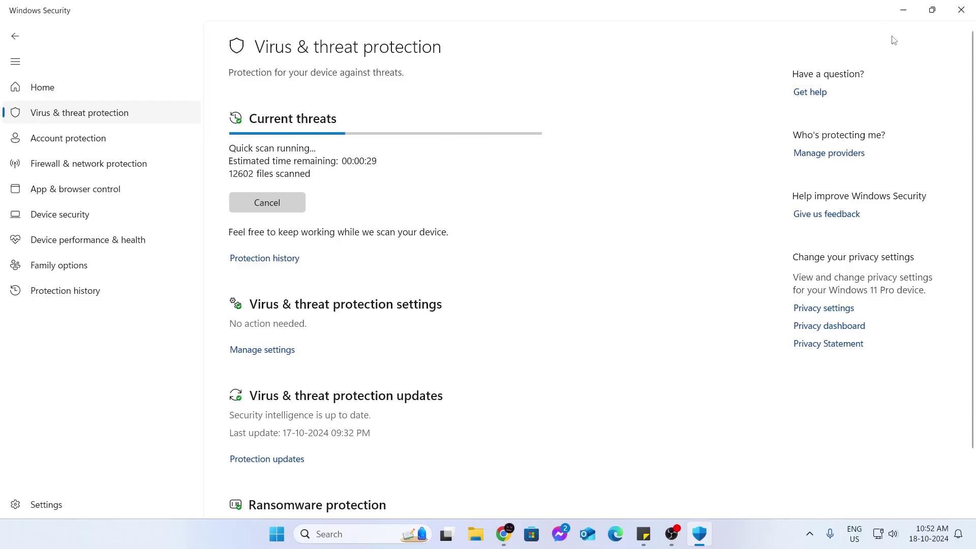
pyautogui.click(904, 10)
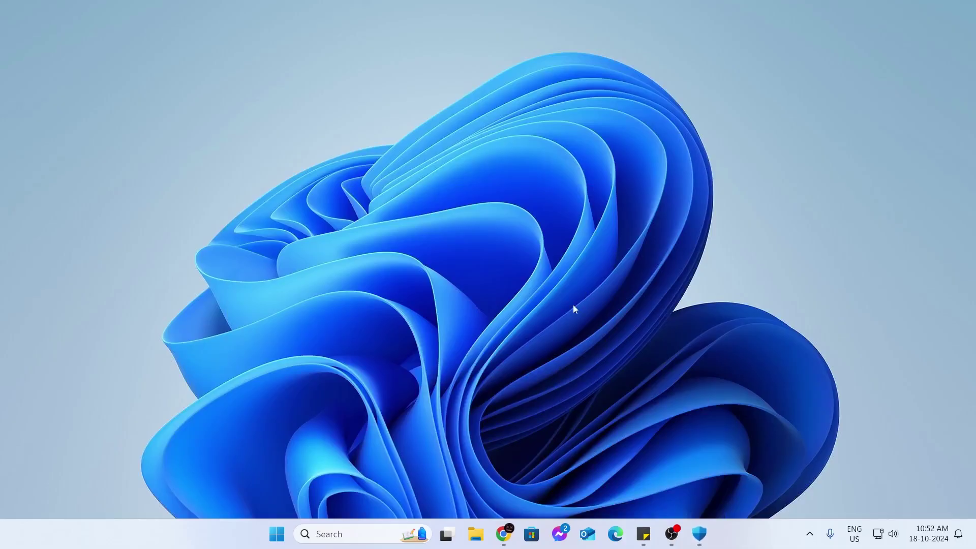
# Open Windows Update from the search and run Check for updates.
pyautogui.click(347, 534)
pyautogui.write('win')
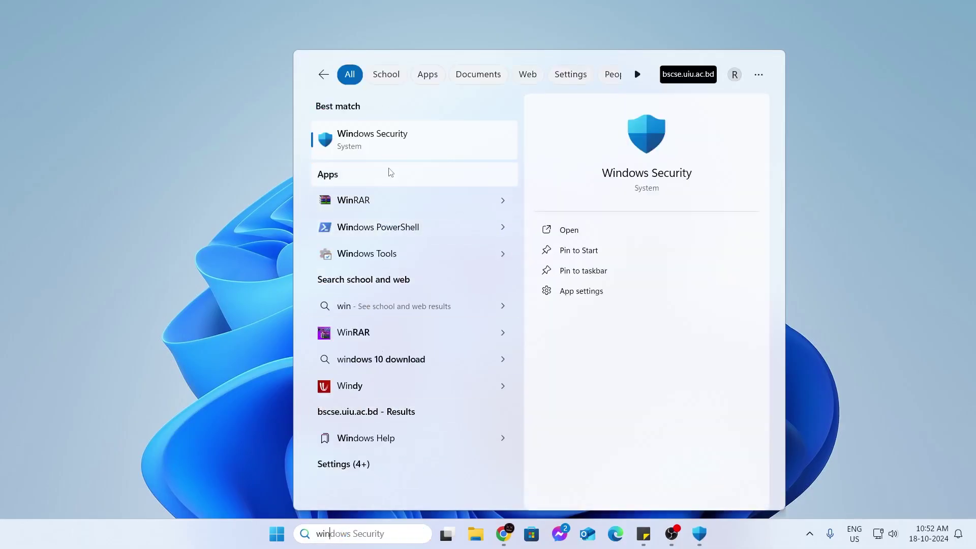
pyautogui.write('dow up')
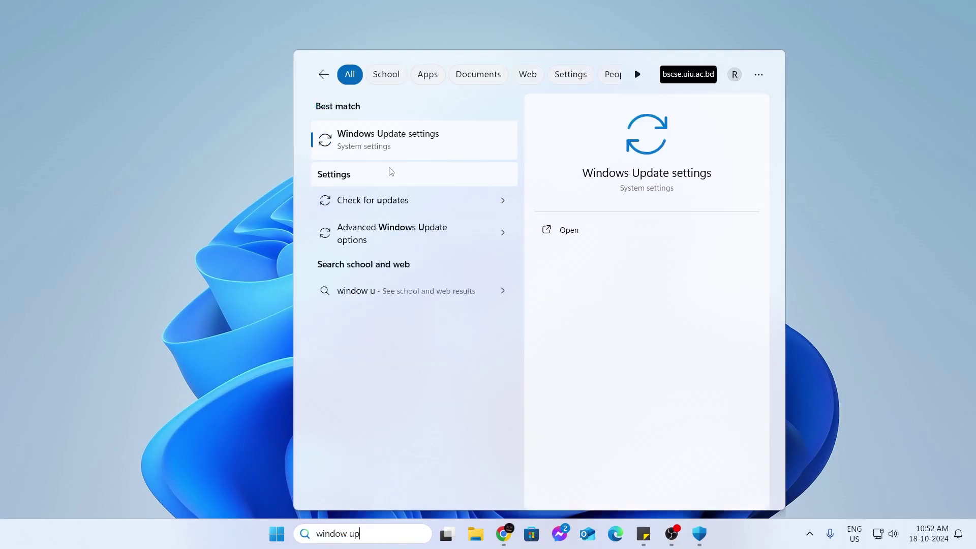
pyautogui.write('date')
pyautogui.press('Return')
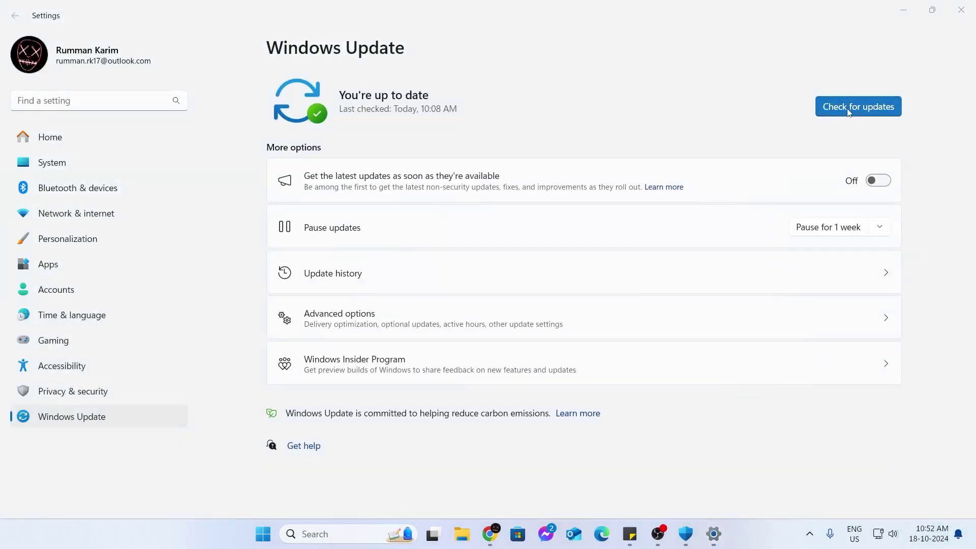
pyautogui.click(848, 107)
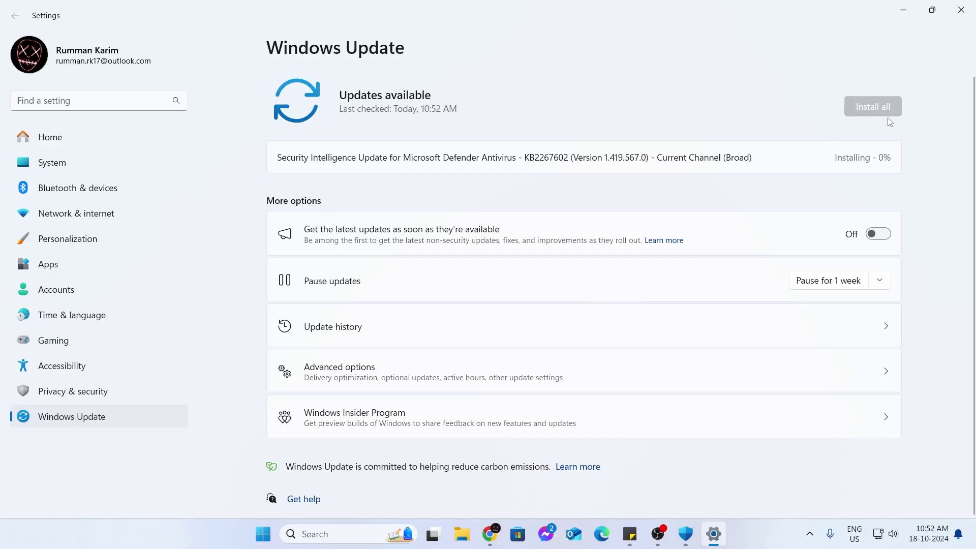
pyautogui.moveTo(869, 157)
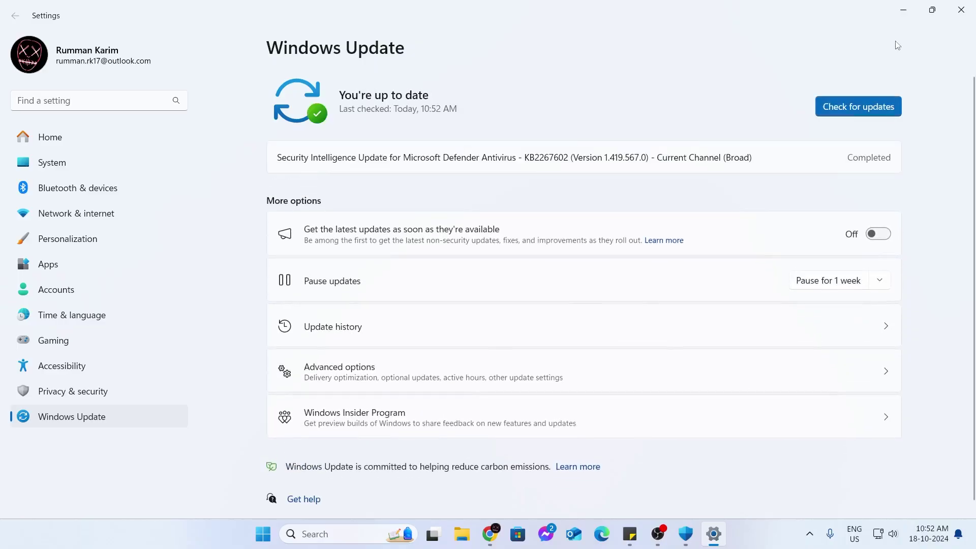
pyautogui.click(905, 11)
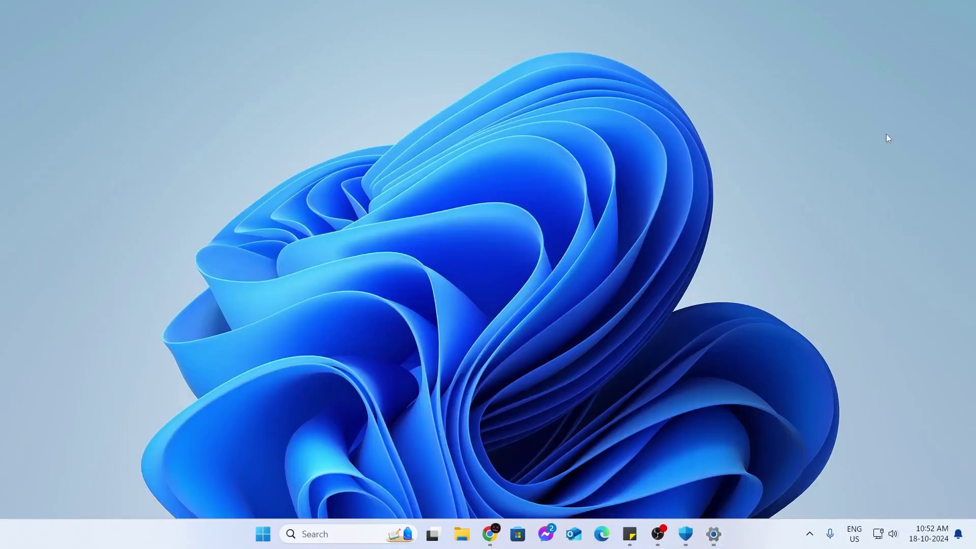